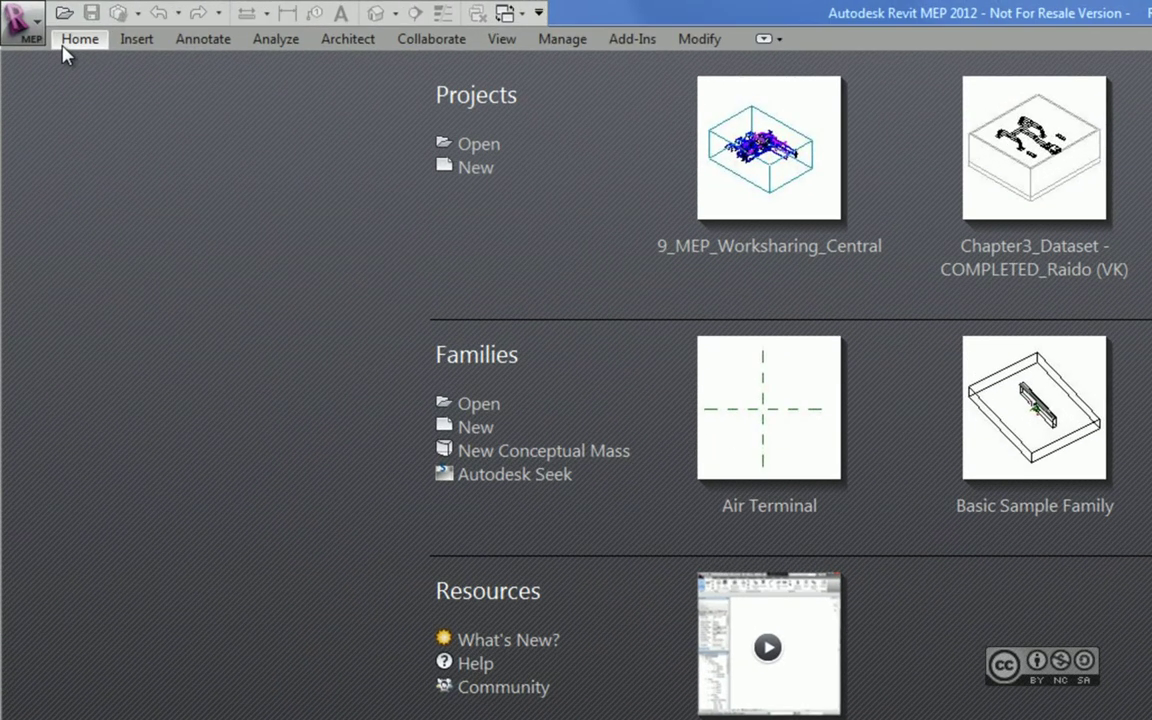
Open the project file browser with 9_MEP_Worksharing_Central.rvt selected in the Worksharing folder.
{"action": "left_click", "coordinate": [65, 18]}
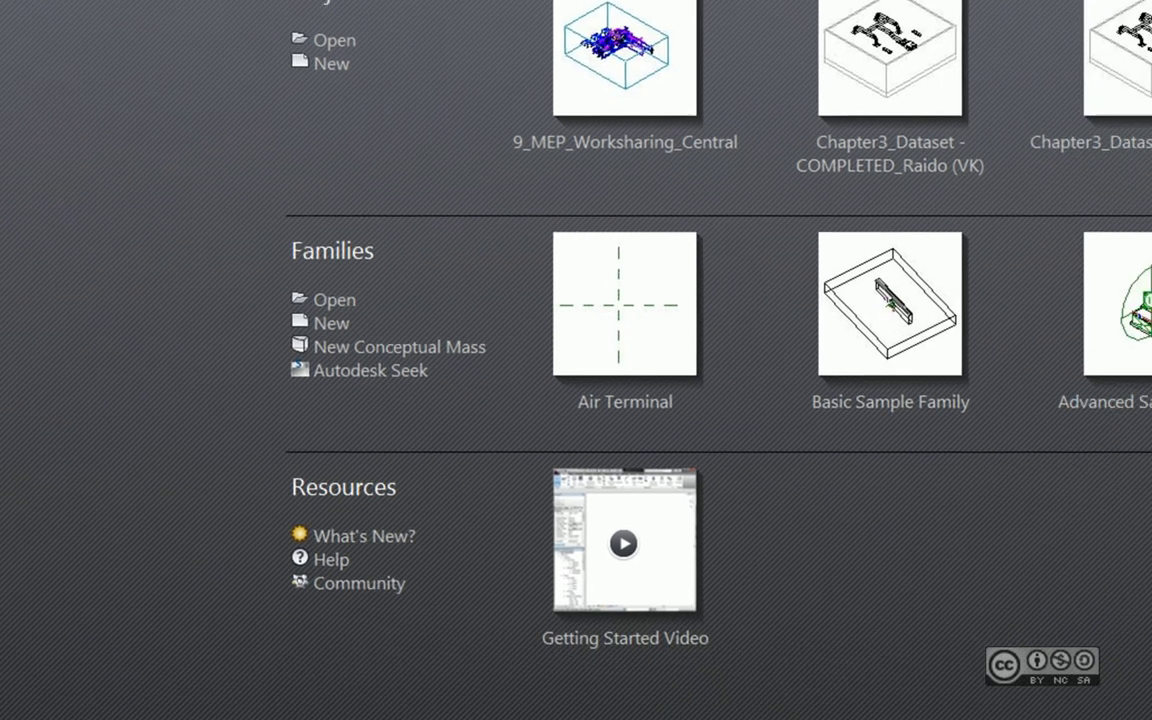
{"action": "left_click", "coordinate": [560, 183]}
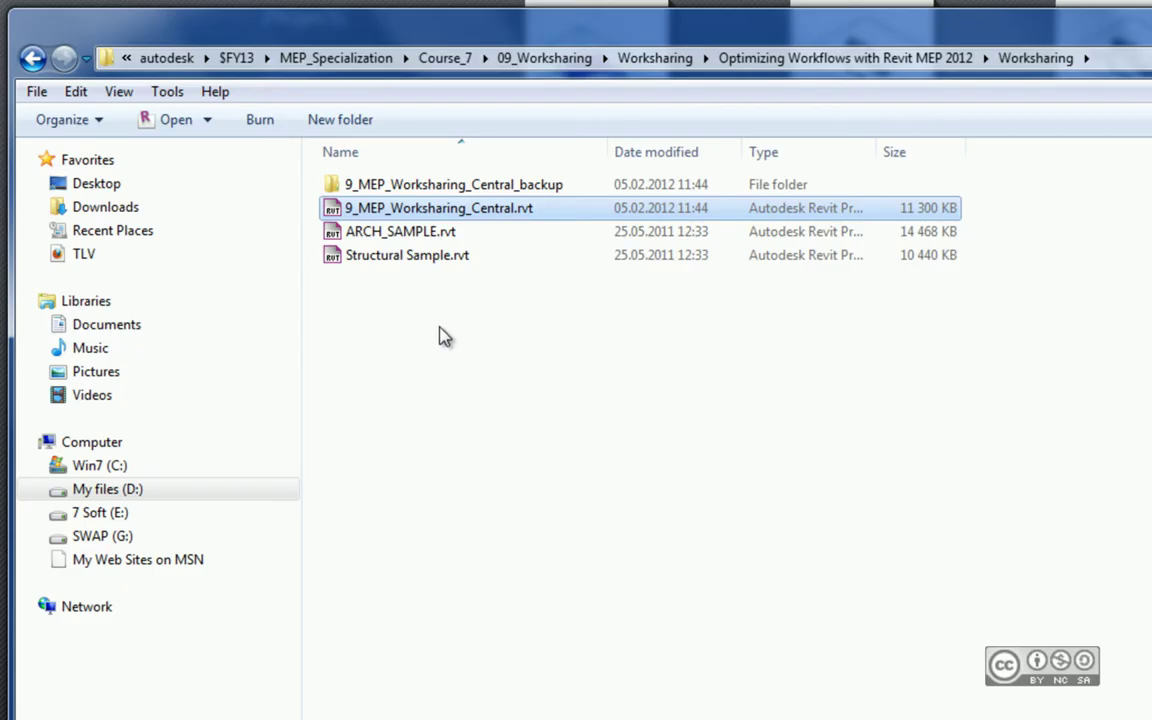
Copy 9_MEP_Worksharing_Central.rvt in Explorer and navigate to the Win7 (C:) drive.
{"action": "right_click", "coordinate": [470, 218]}
{"action": "left_click", "coordinate": [460, 434]}
{"action": "left_click", "coordinate": [95, 320]}
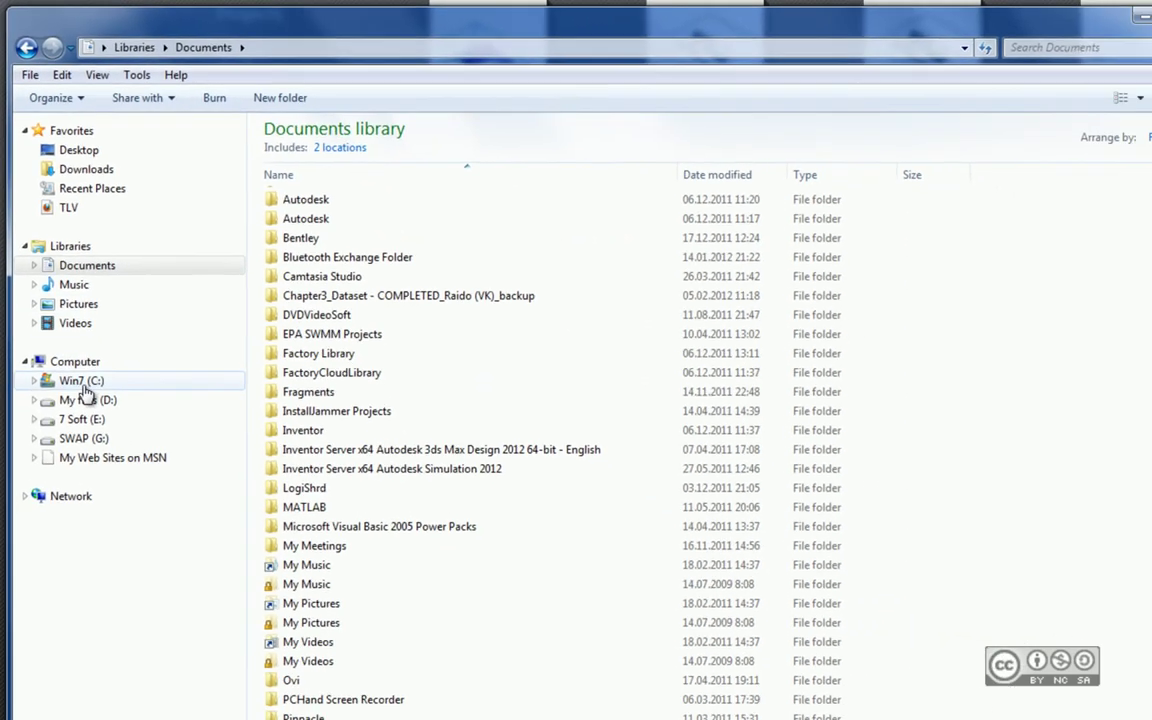
{"action": "left_click", "coordinate": [96, 448]}
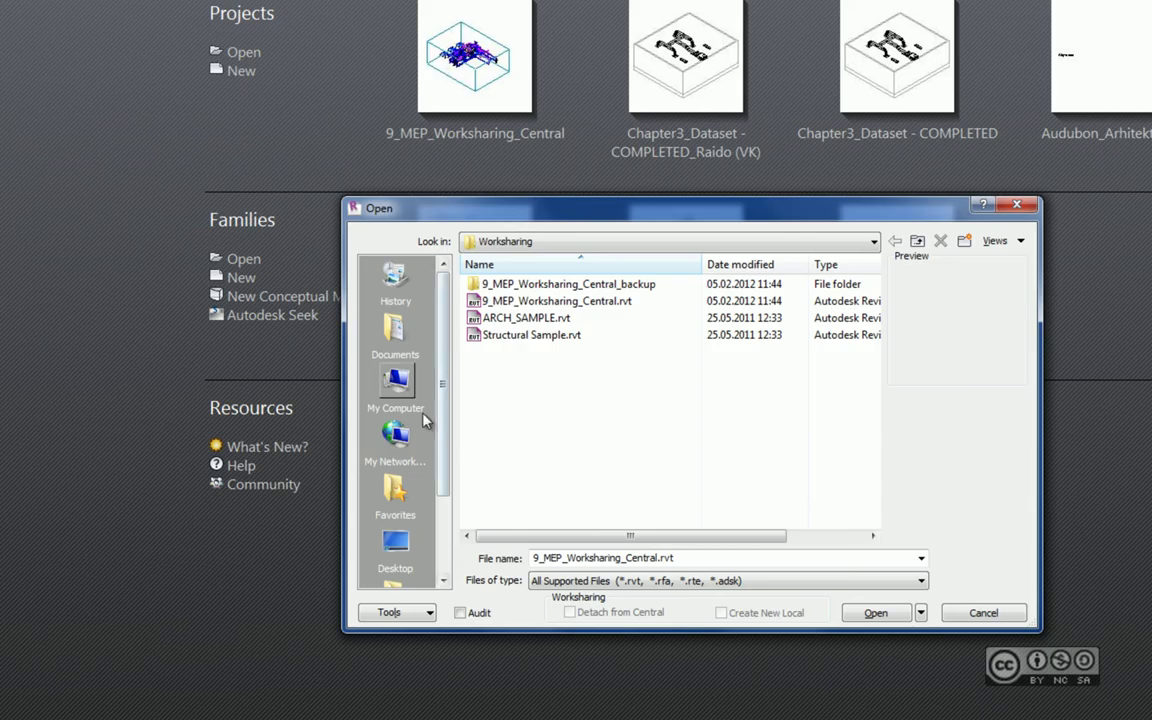
Open the copy of 9_MEP_Worksharing_Central.rvt from the Win7 (C:) drive in Revit.
{"action": "left_click", "coordinate": [392, 383]}
{"action": "double_click", "coordinate": [504, 302]}
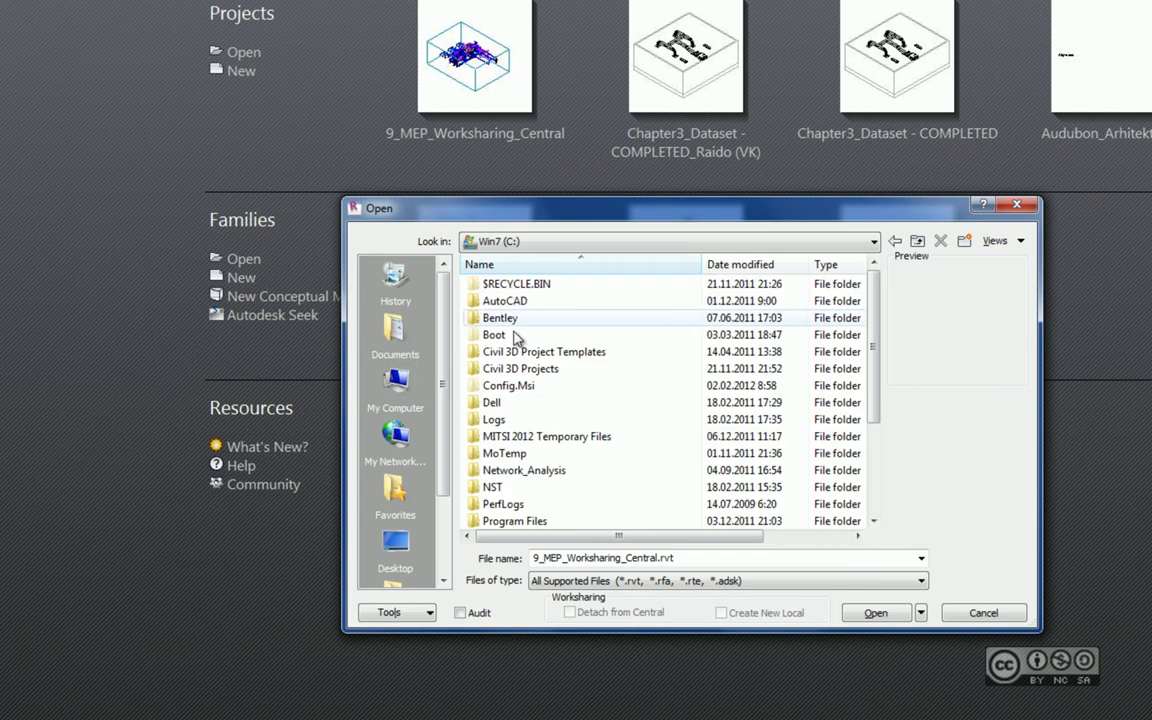
{"action": "scroll", "coordinate": [882, 404], "scroll_direction": "down", "scroll_amount": 1}
{"action": "scroll", "coordinate": [890, 450], "scroll_direction": "down", "scroll_amount": 2}
{"action": "left_click", "coordinate": [875, 614]}
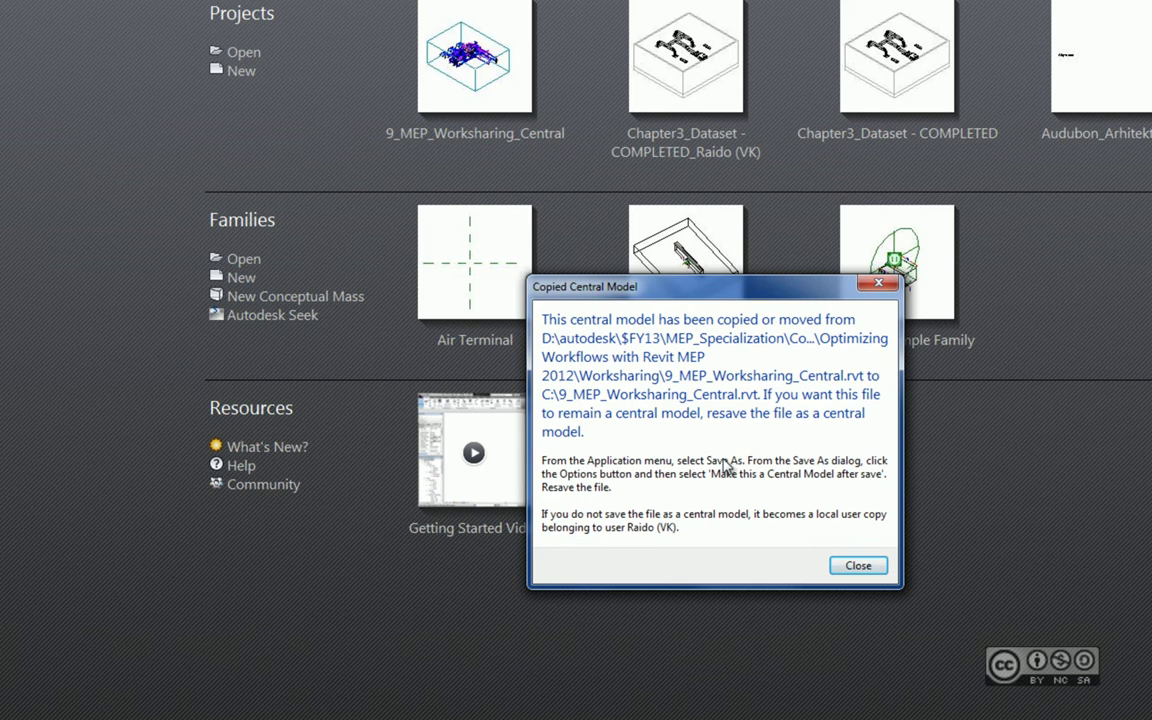
Close the Copied Central Model warning about the C:\ copy.
{"action": "left_click", "coordinate": [852, 565]}
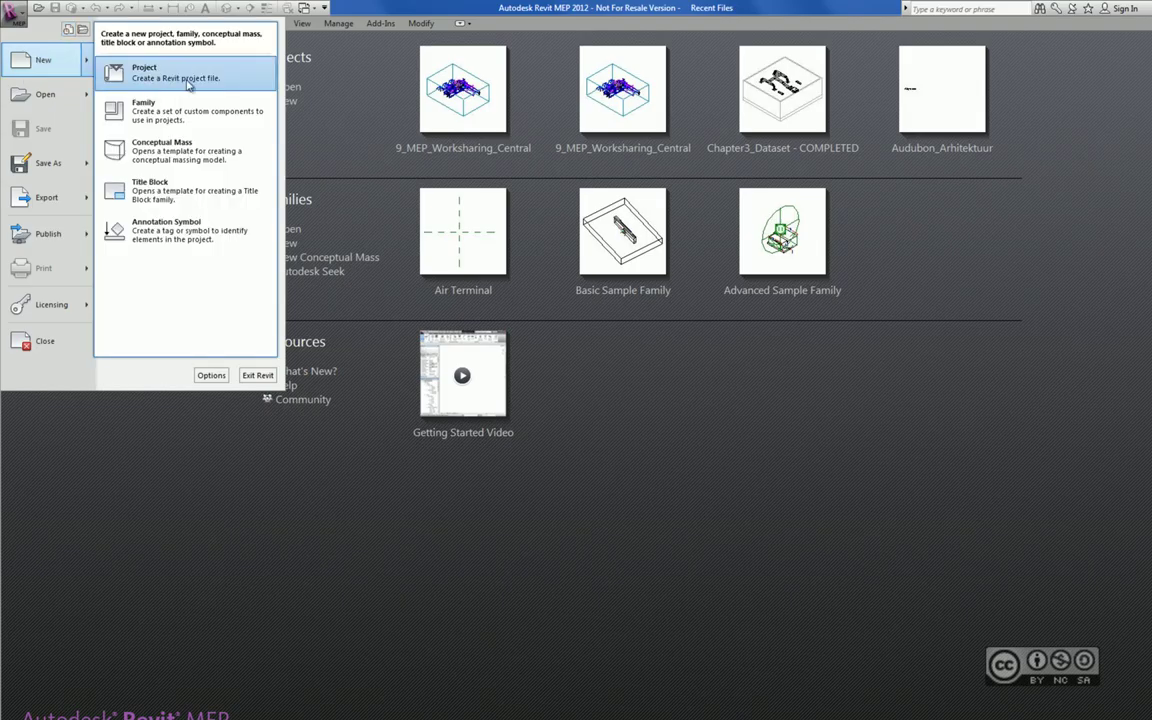
Create Project1 from the Systems-Default_Metric.rte template.
{"action": "left_click", "coordinate": [158, 78]}
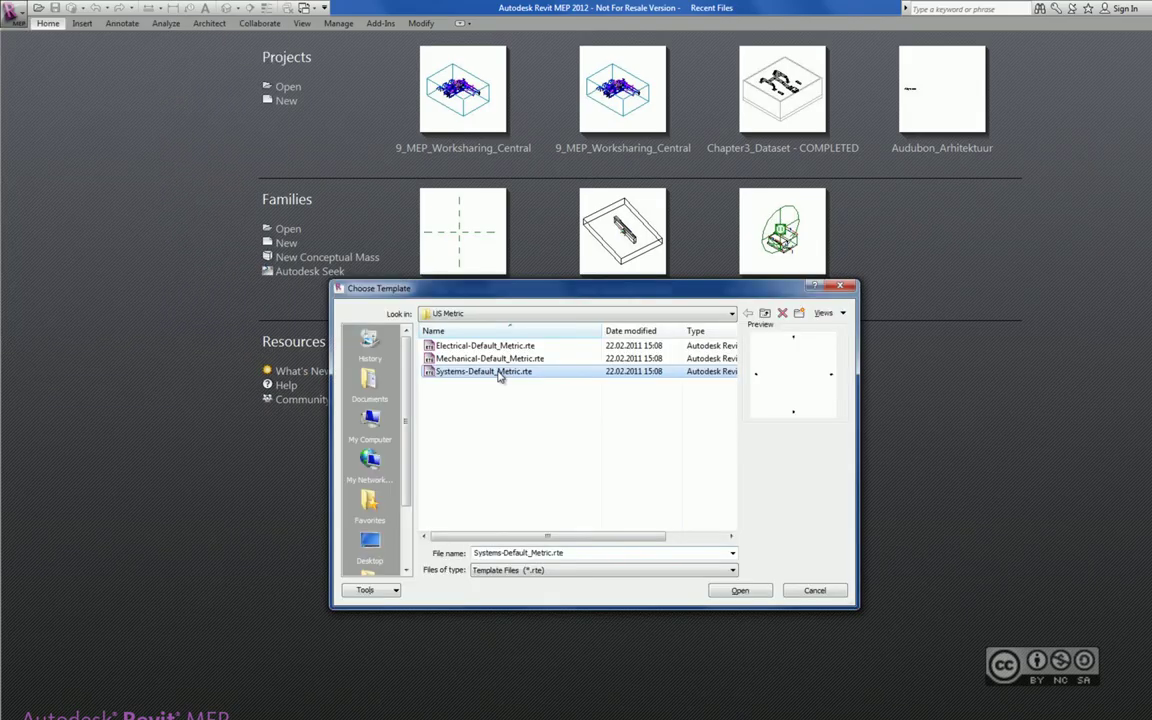
{"action": "left_click", "coordinate": [741, 590]}
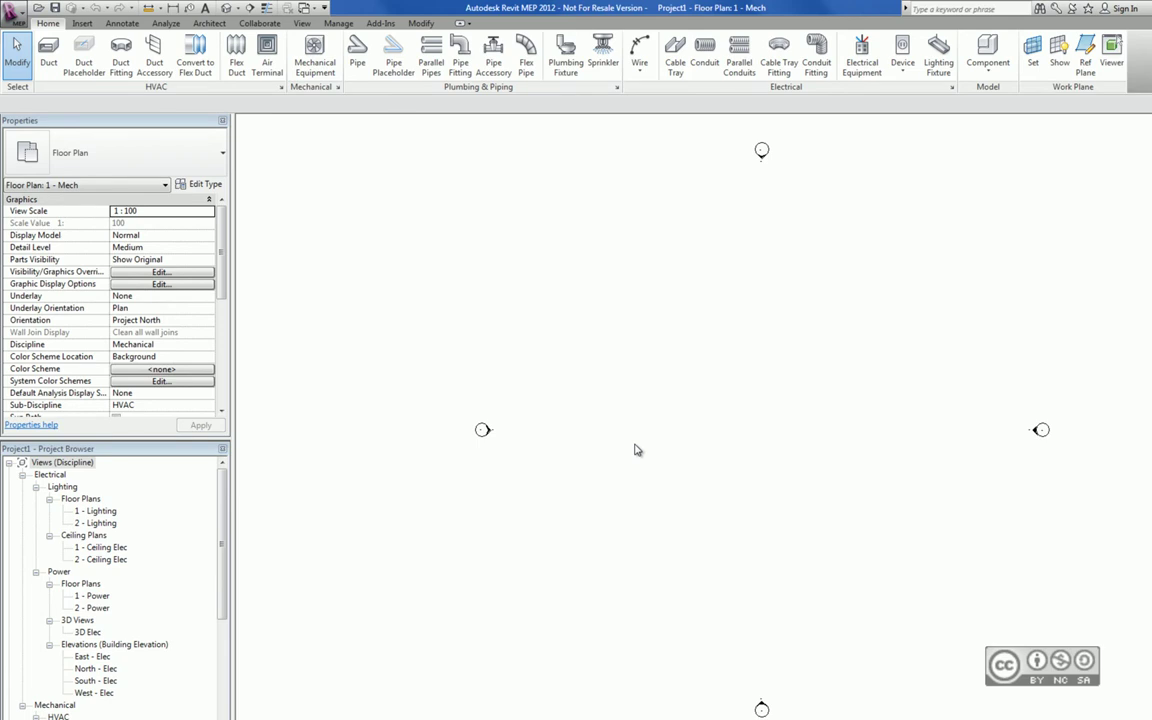
Run Worksets from the Collaborate tools to get the Worksharing dialog for Project1.
{"action": "left_click", "coordinate": [262, 24]}
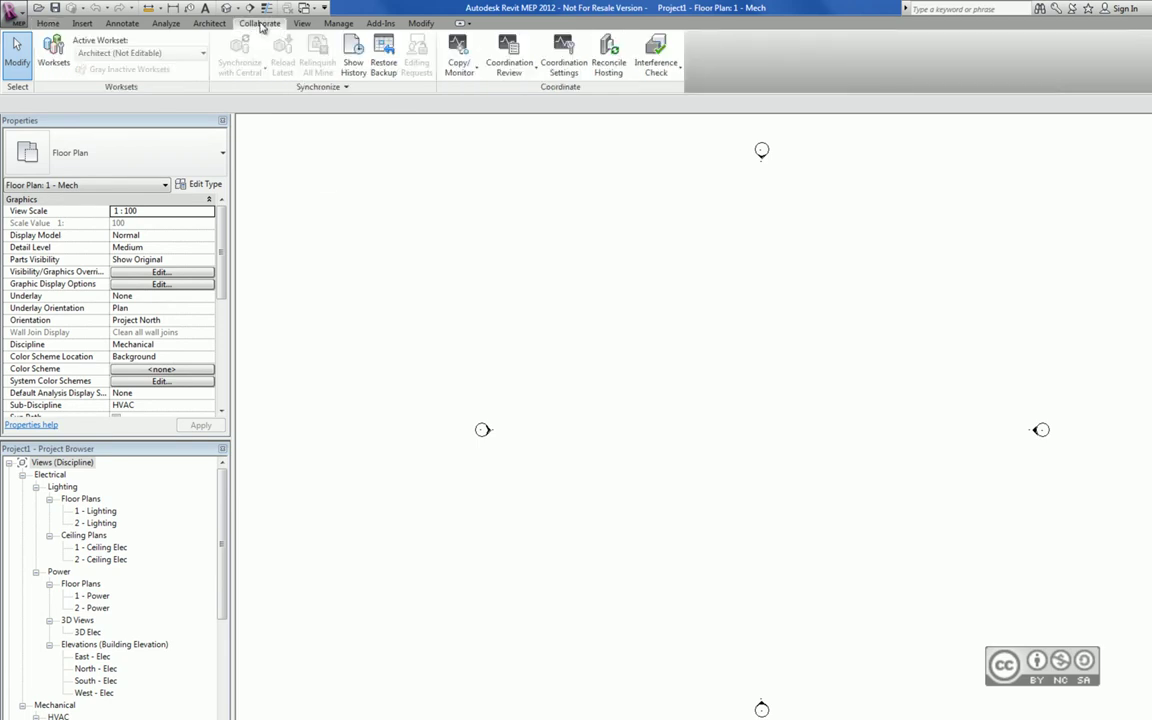
{"action": "left_click", "coordinate": [54, 50]}
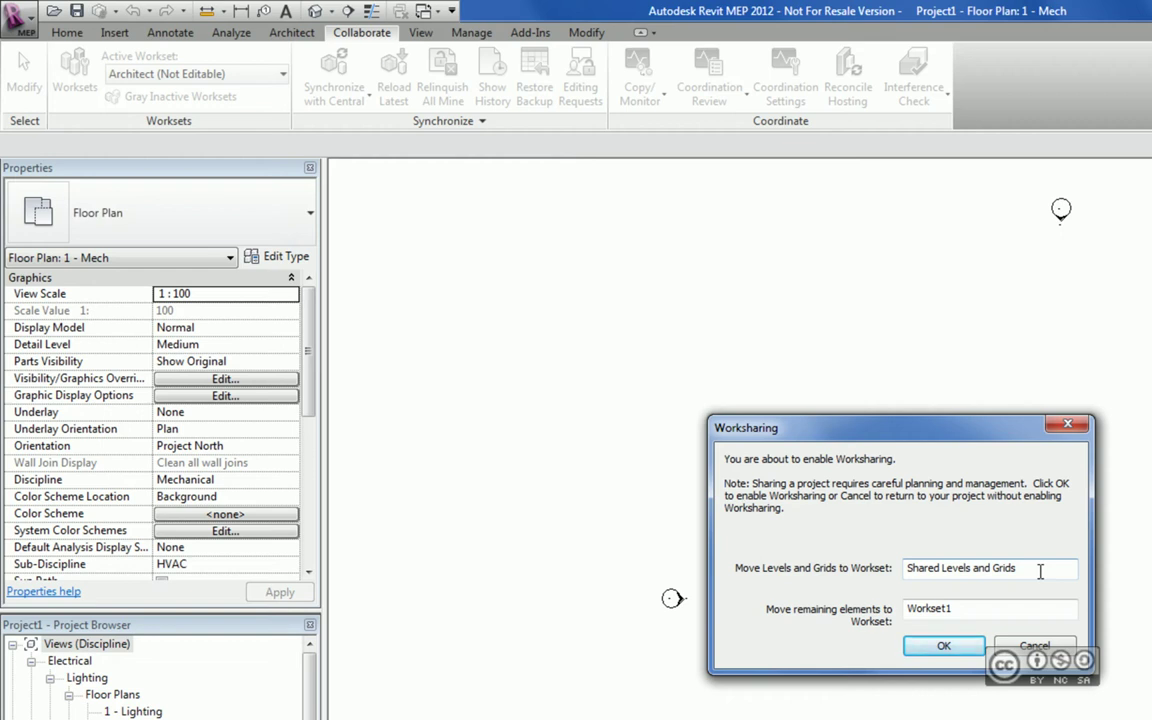
Confirm the Worksharing dialog to enable worksharing with the default worksets.
{"action": "key", "text": "Return"}
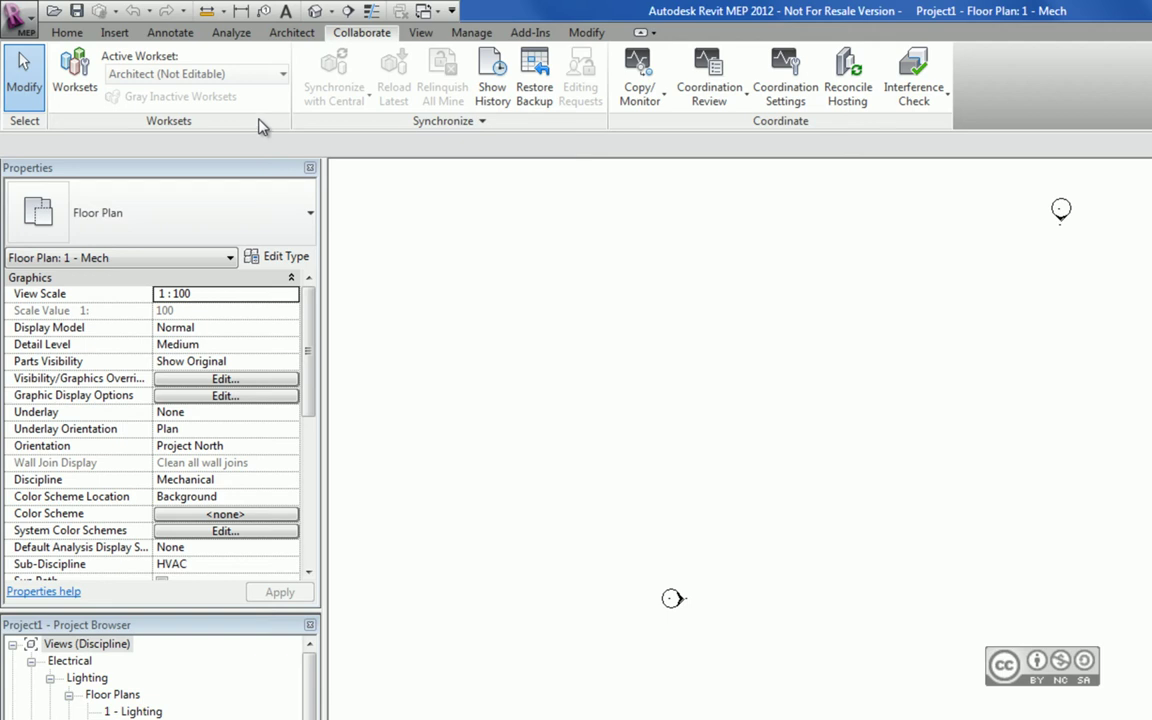
Bring up the Worksharing dialog again and select the Workset1 name field for remaining elements.
{"action": "left_click", "coordinate": [70, 68]}
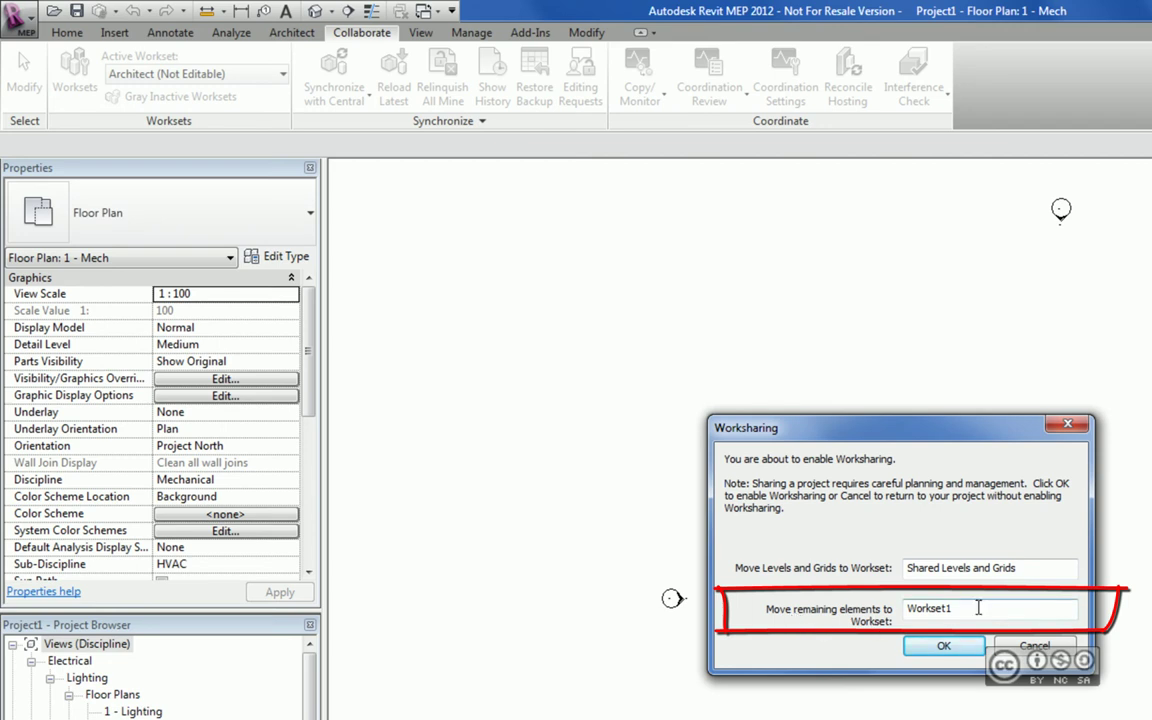
{"action": "left_click", "coordinate": [975, 609]}
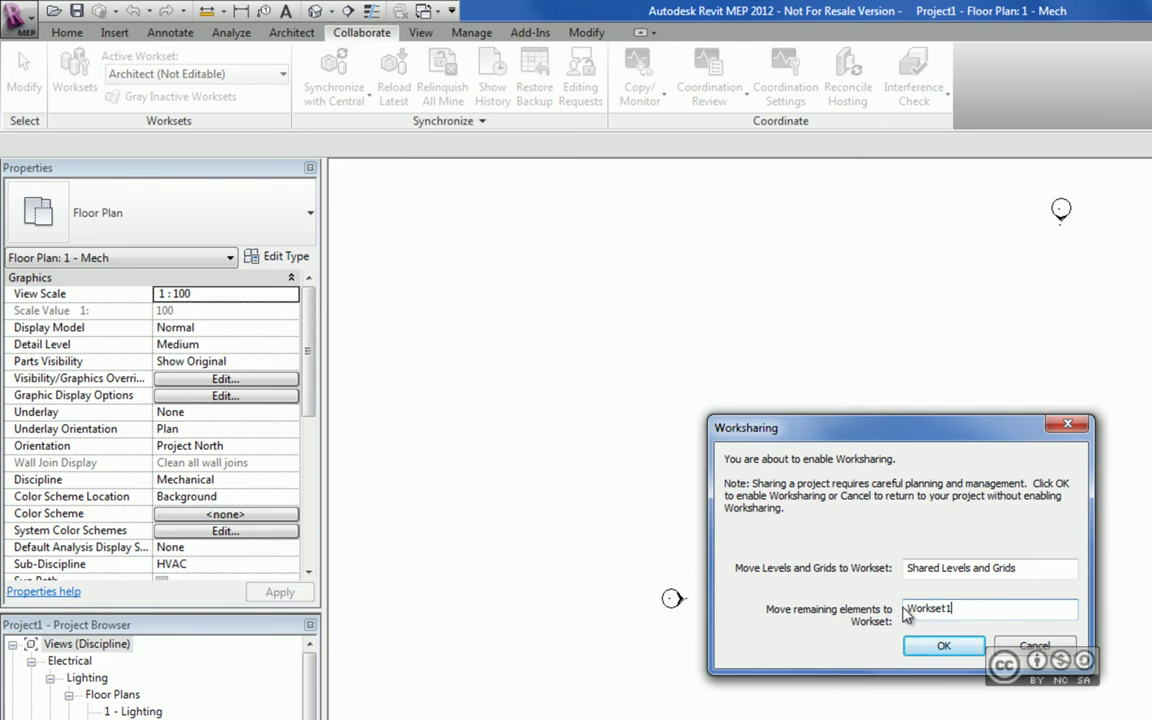
Keep Workset1 for remaining elements, confirm worksharing, and accept Workset1 as the active workset.
{"action": "double_click", "coordinate": [969, 608]}
{"action": "left_click", "coordinate": [969, 608]}
{"action": "left_click", "coordinate": [945, 646]}
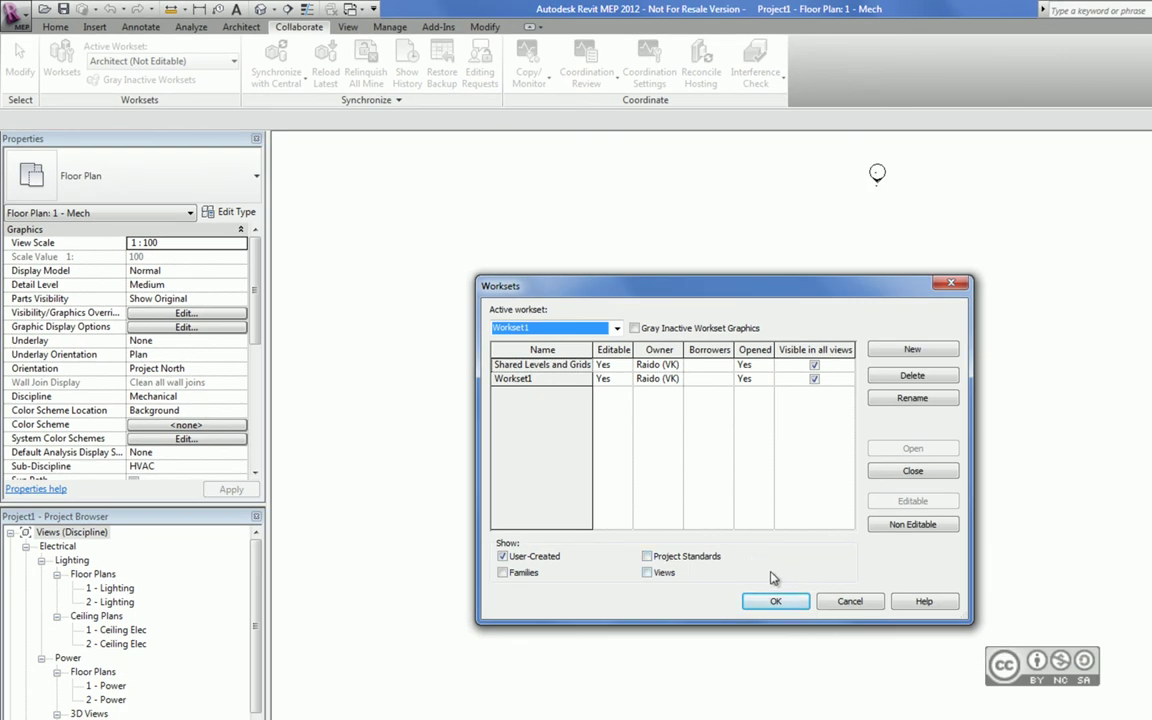
{"action": "left_click", "coordinate": [772, 600]}
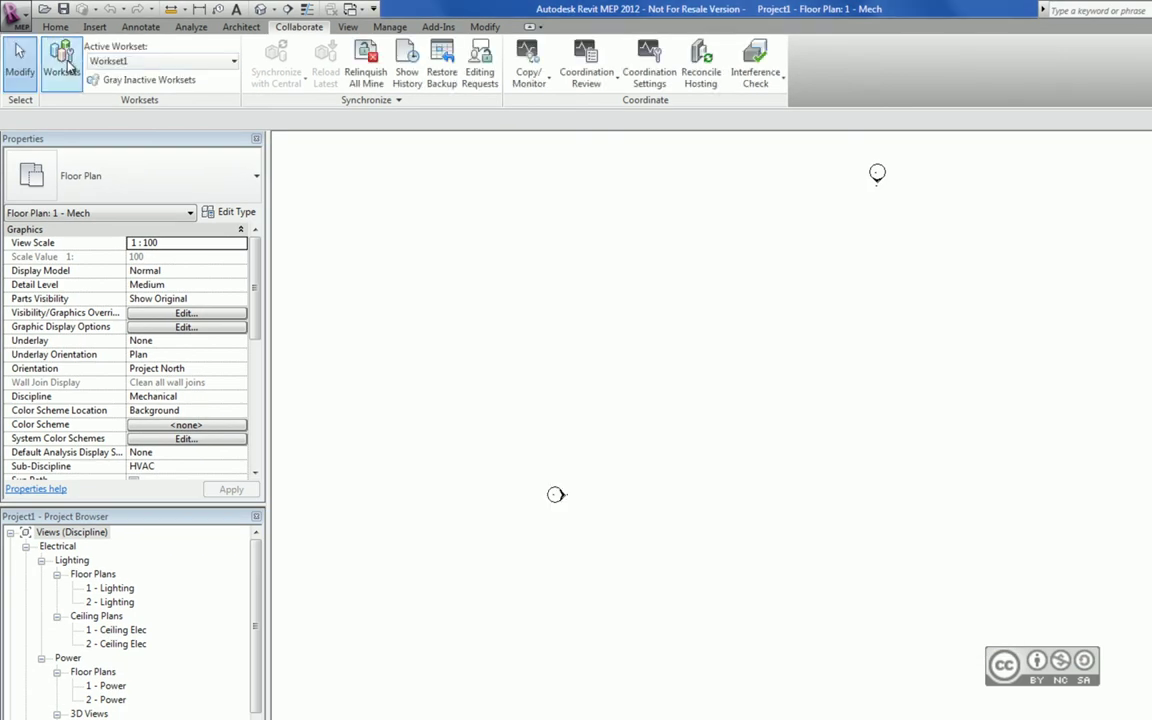
Reopen the Worksets dialog and check the Active workset list, keeping Workset1.
{"action": "left_click", "coordinate": [63, 62]}
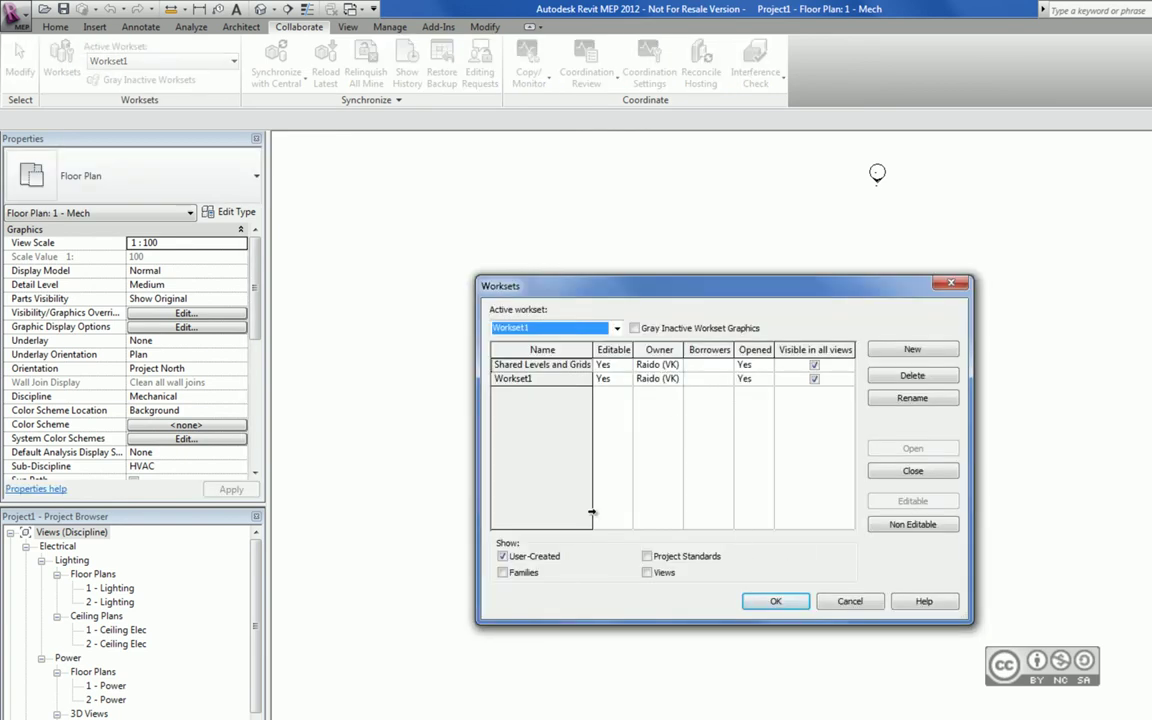
{"action": "left_click", "coordinate": [503, 330]}
{"action": "left_click", "coordinate": [503, 330]}
{"action": "left_click", "coordinate": [647, 572]}
{"action": "left_click", "coordinate": [647, 556]}
{"action": "left_click", "coordinate": [503, 573]}
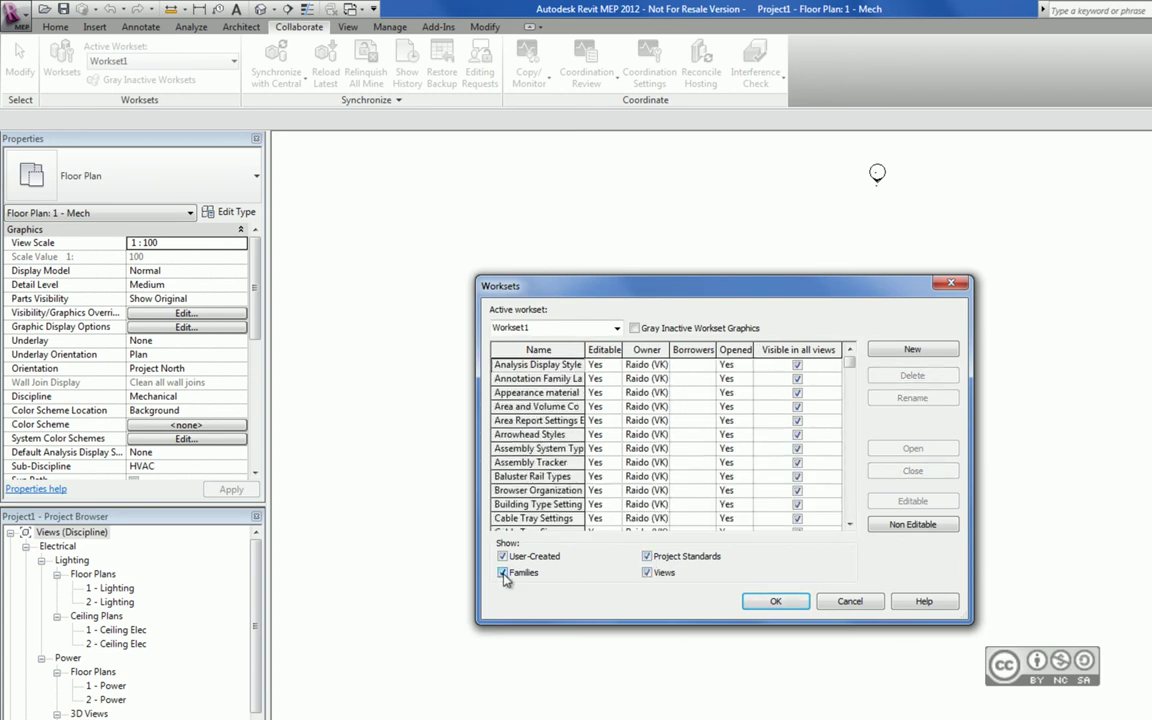
{"action": "left_click", "coordinate": [503, 573]}
{"action": "left_click", "coordinate": [647, 572]}
{"action": "left_click", "coordinate": [647, 556]}
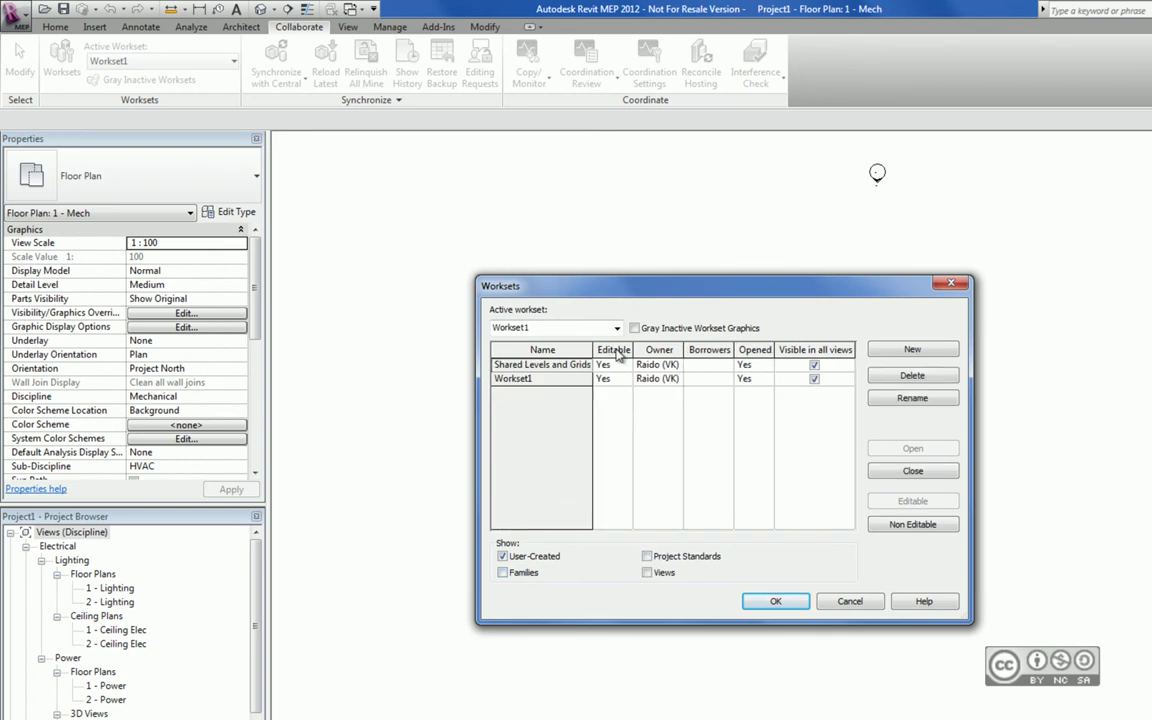
{"action": "left_click", "coordinate": [612, 365]}
{"action": "left_click", "coordinate": [625, 366]}
{"action": "left_click", "coordinate": [625, 368]}
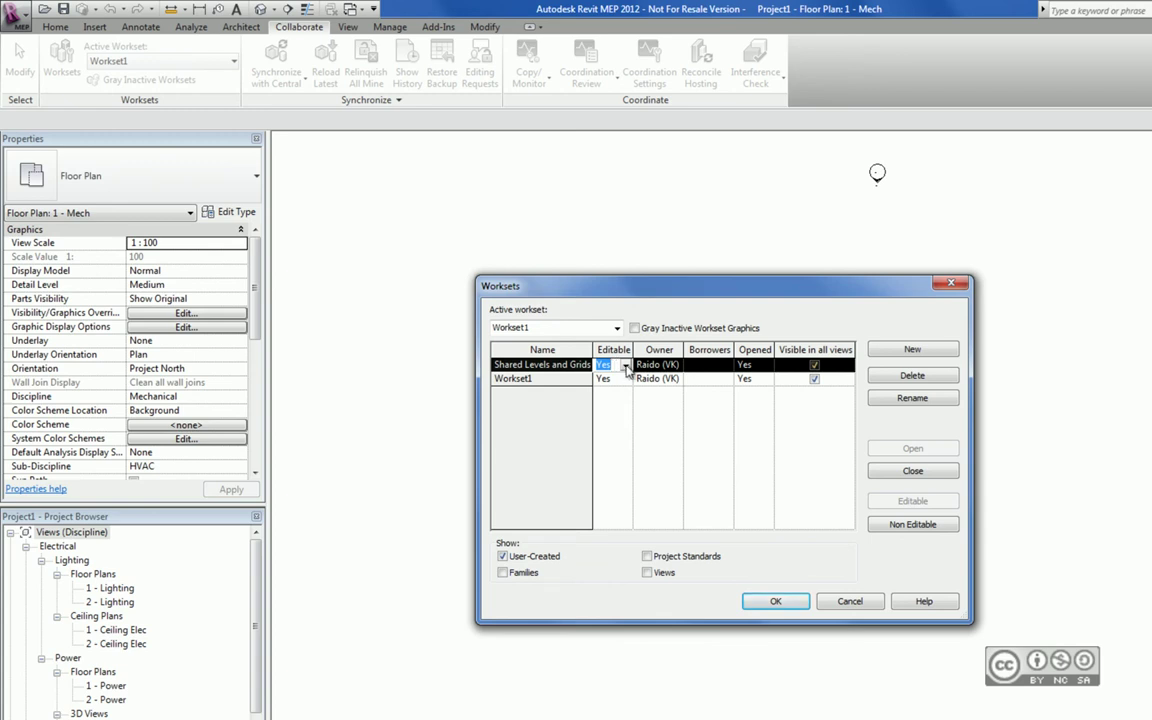
Set Shared Levels and Grids to not editable and dismiss the synchronize-first warning.
{"action": "left_click", "coordinate": [626, 369]}
{"action": "left_click", "coordinate": [615, 392]}
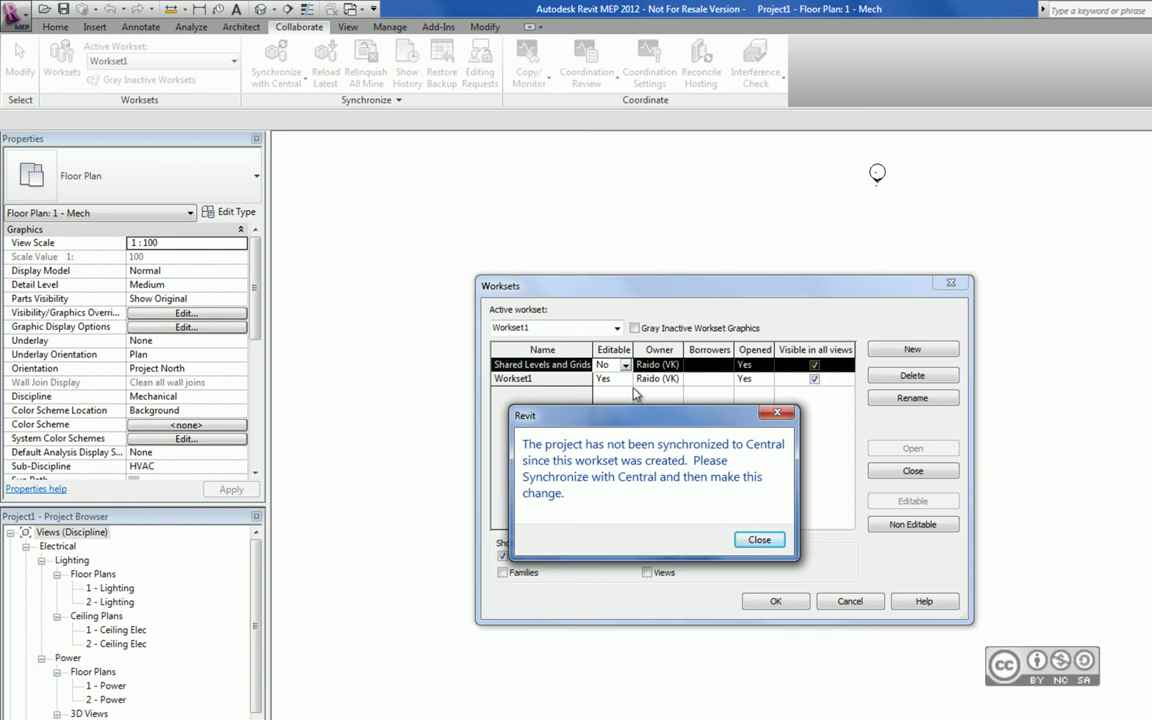
{"action": "key", "text": "Return"}
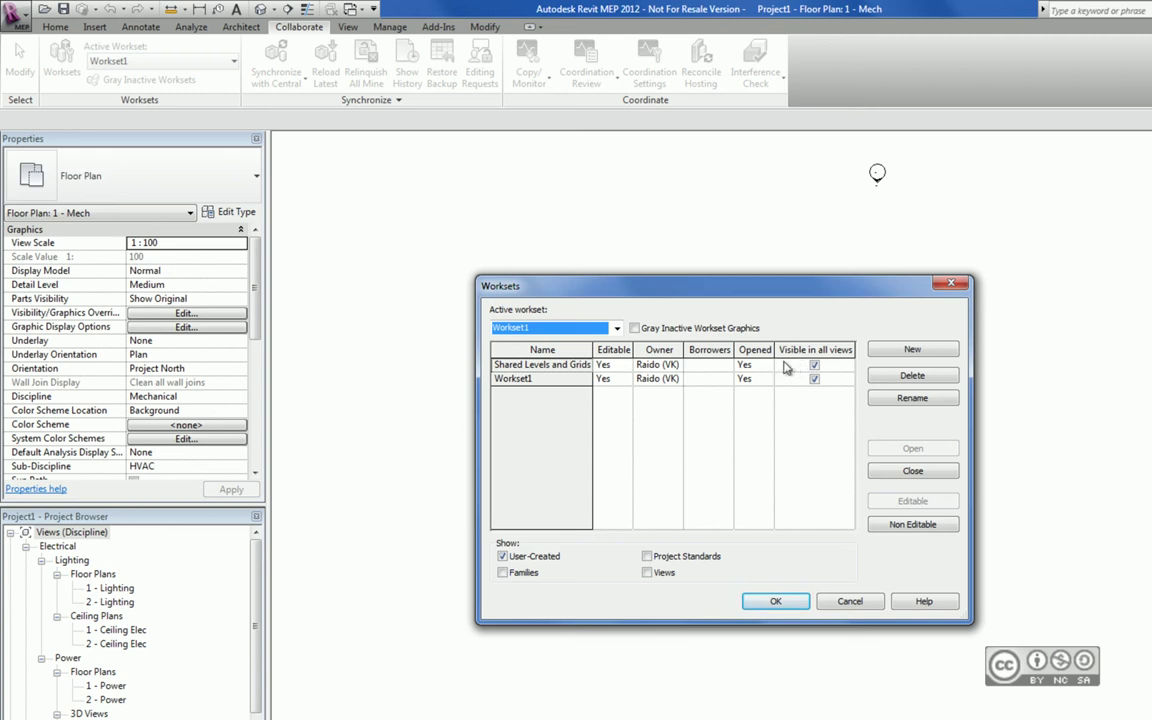
Create a new workset named 'Vesi ja kanal' and make it the active workset.
{"action": "left_click", "coordinate": [687, 654]}
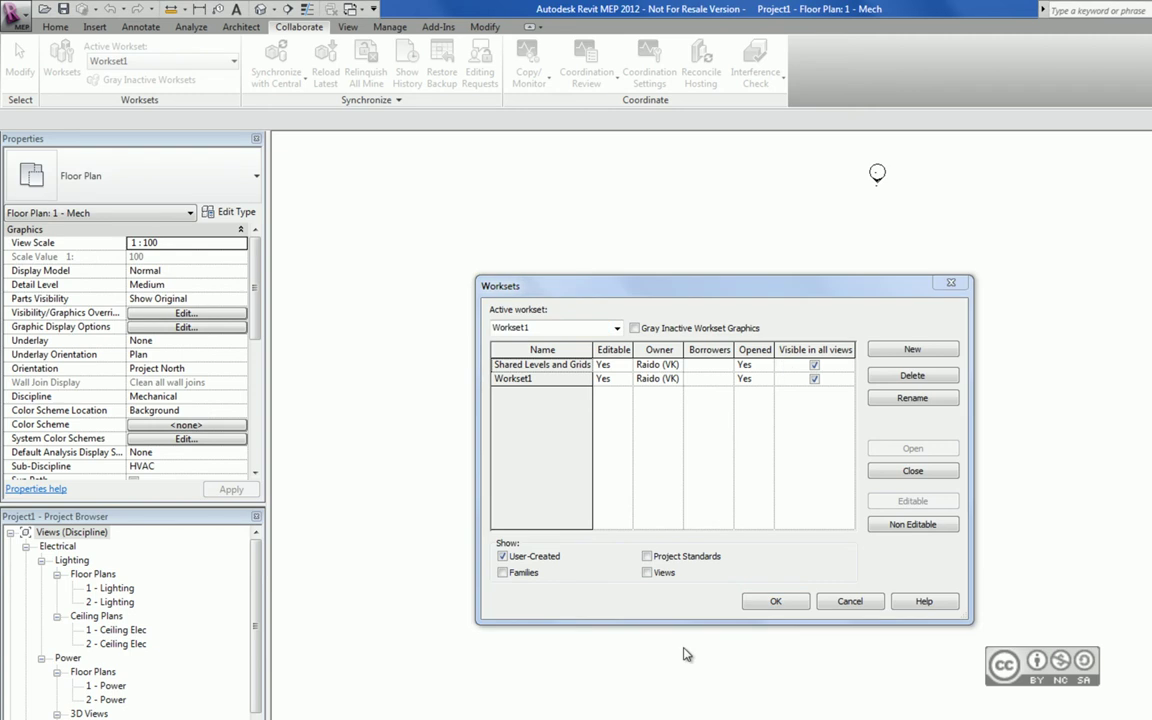
{"action": "left_click", "coordinate": [912, 349]}
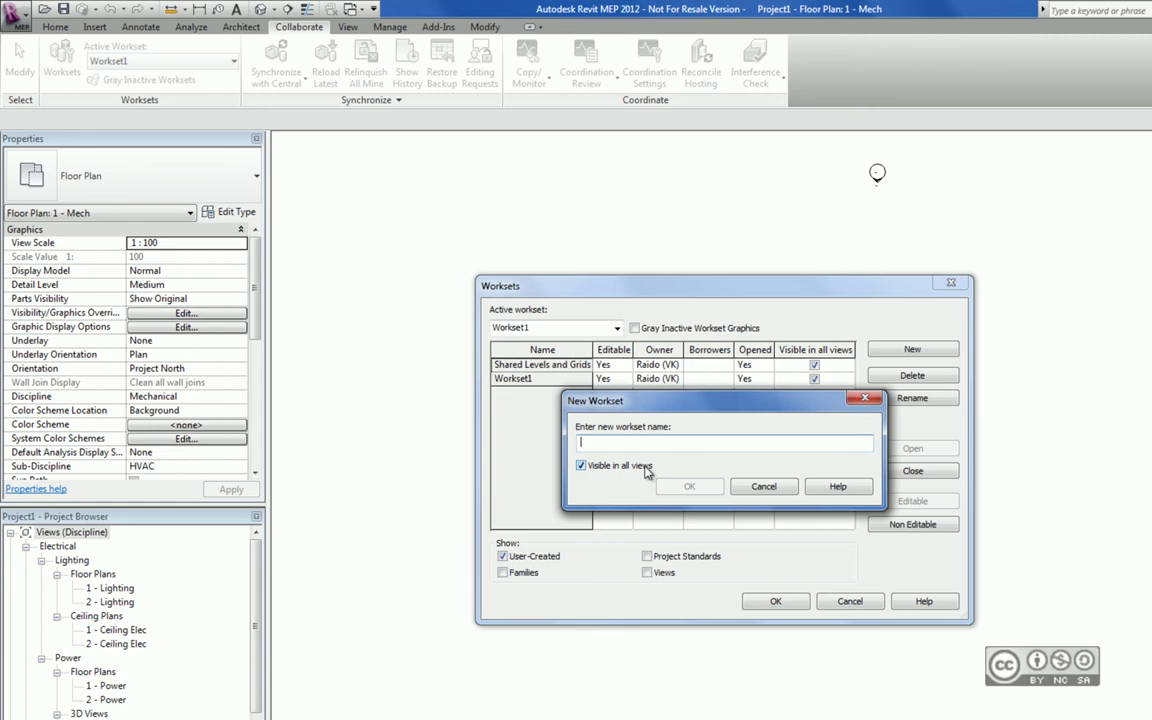
{"action": "type", "text": "Vesi ja "}
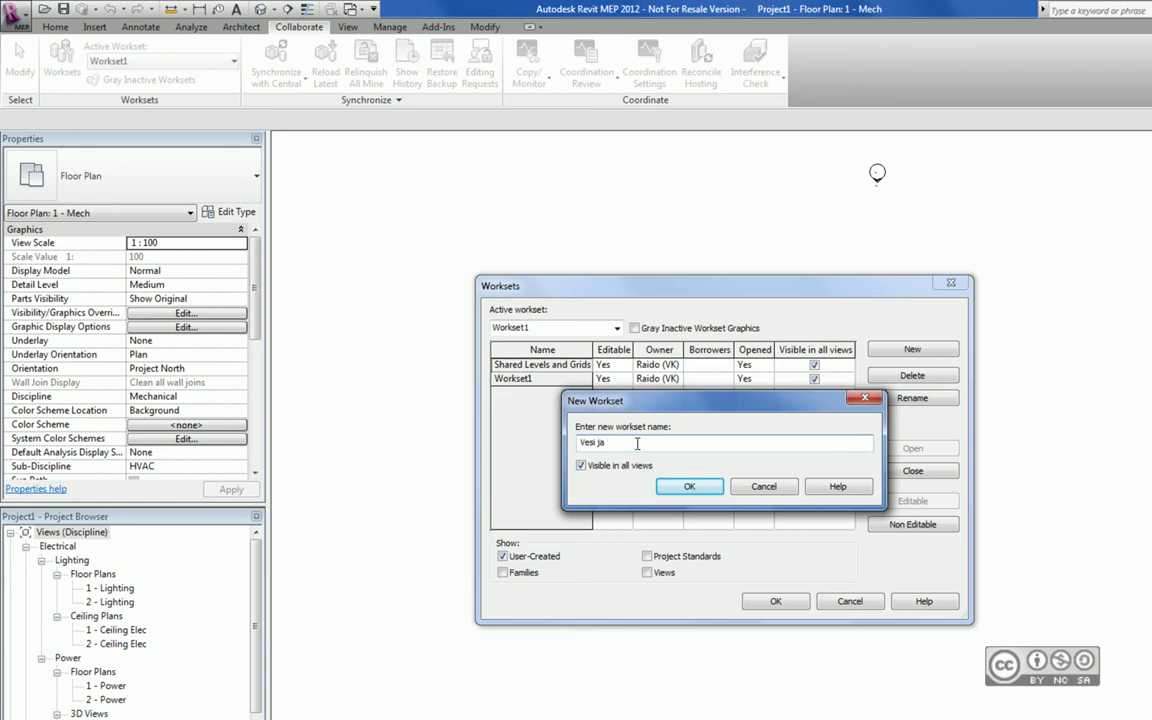
{"action": "type", "text": "kanal"}
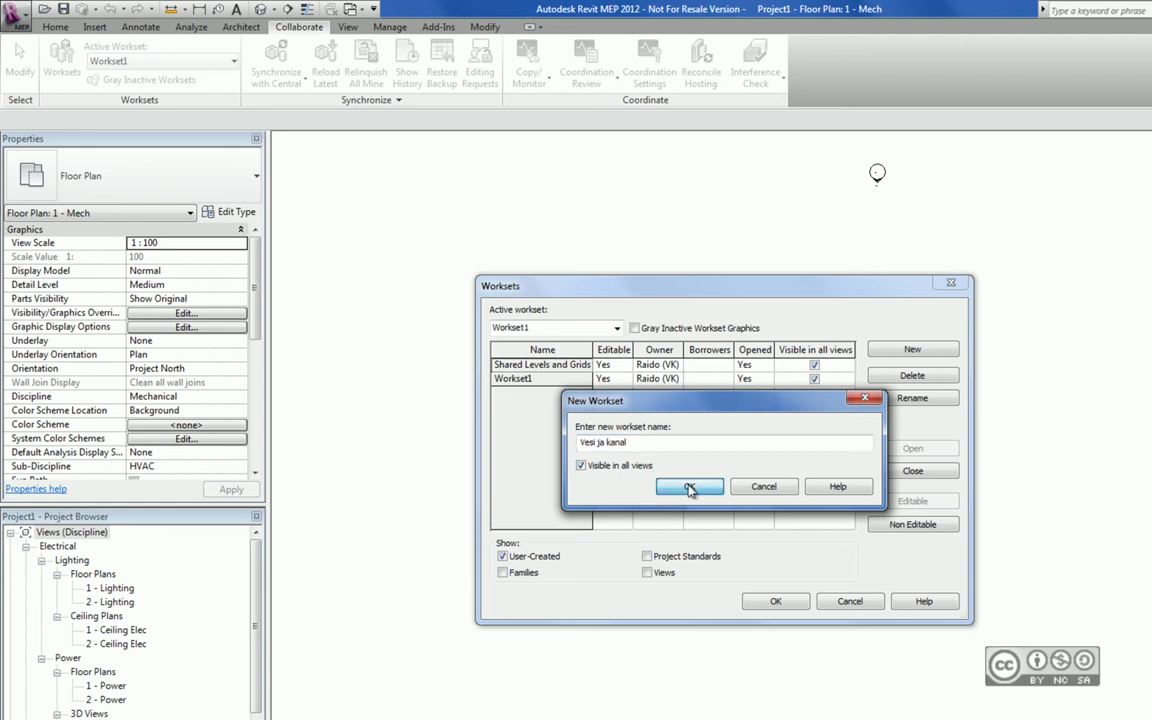
{"action": "left_click", "coordinate": [689, 487]}
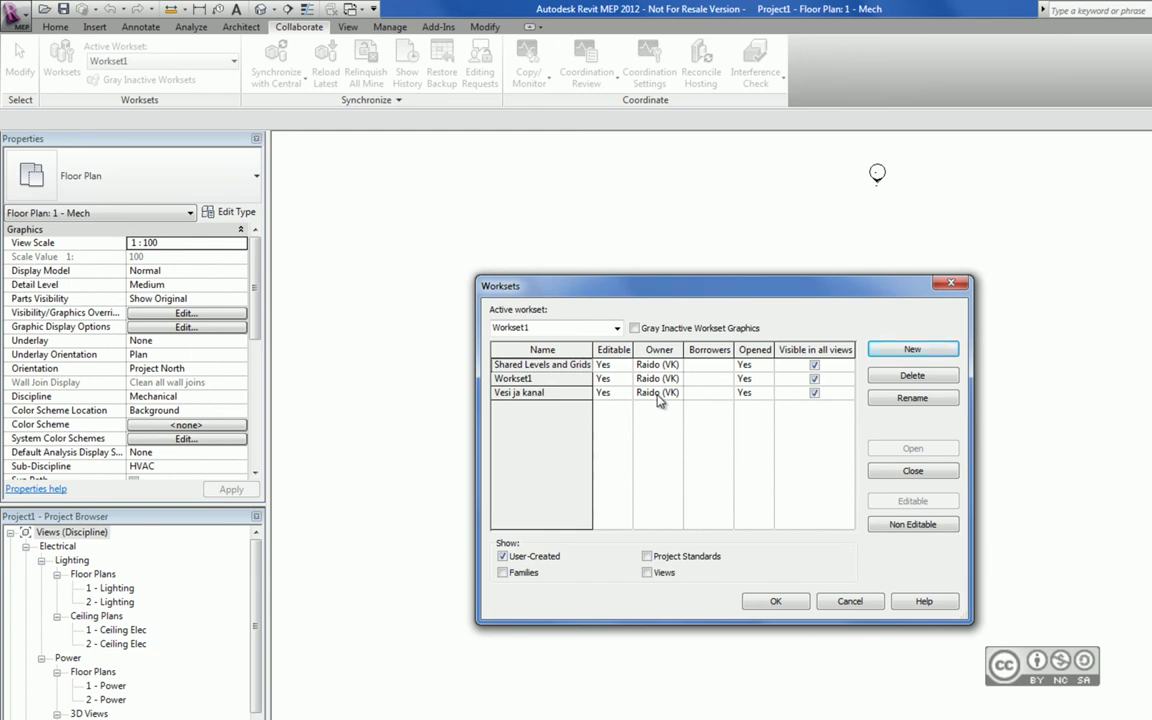
{"action": "left_click", "coordinate": [770, 603]}
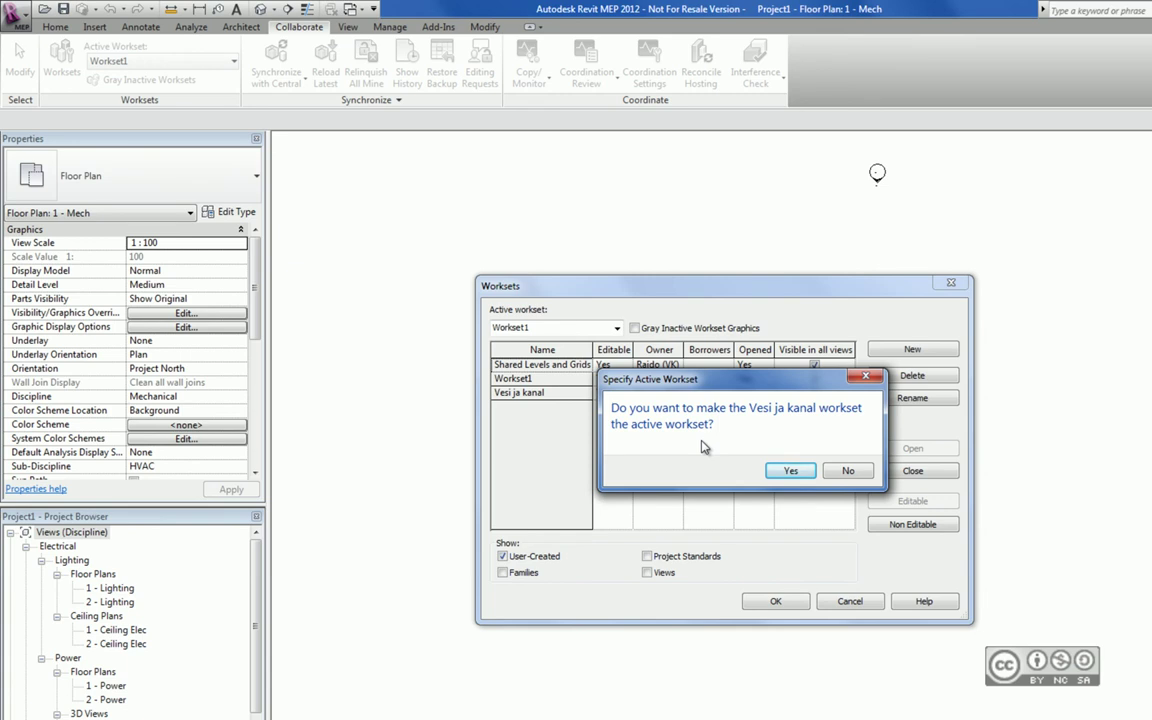
{"action": "left_click", "coordinate": [791, 471]}
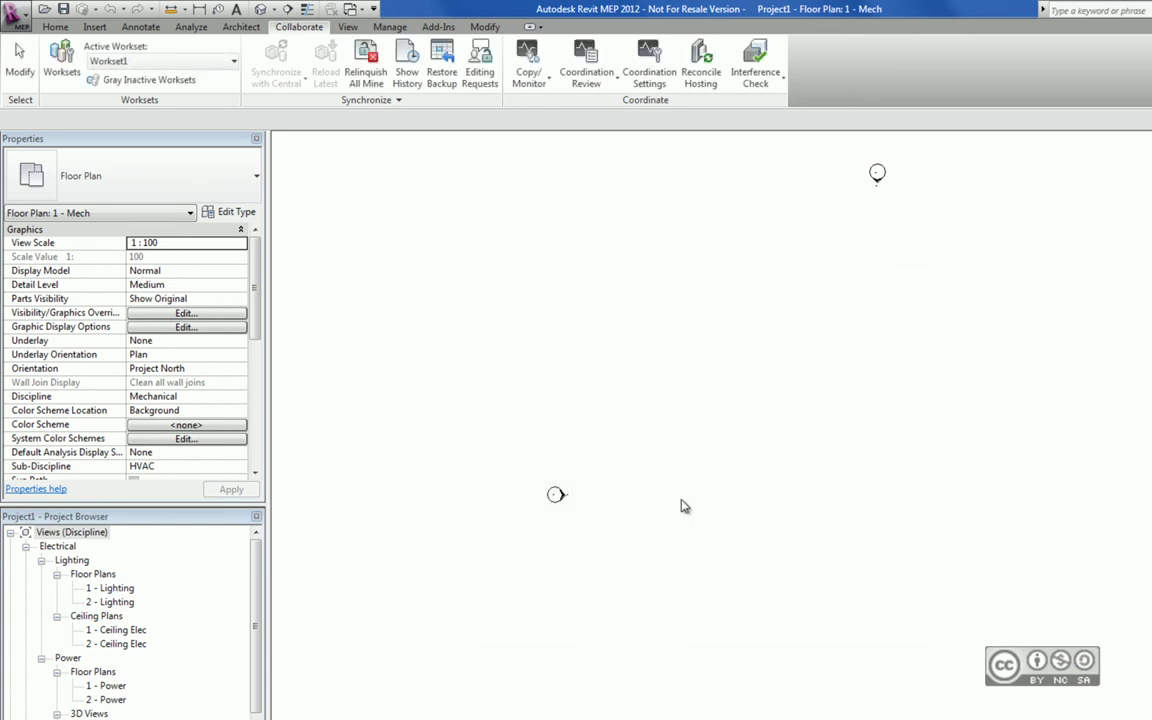
{"action": "left_click", "coordinate": [18, 16]}
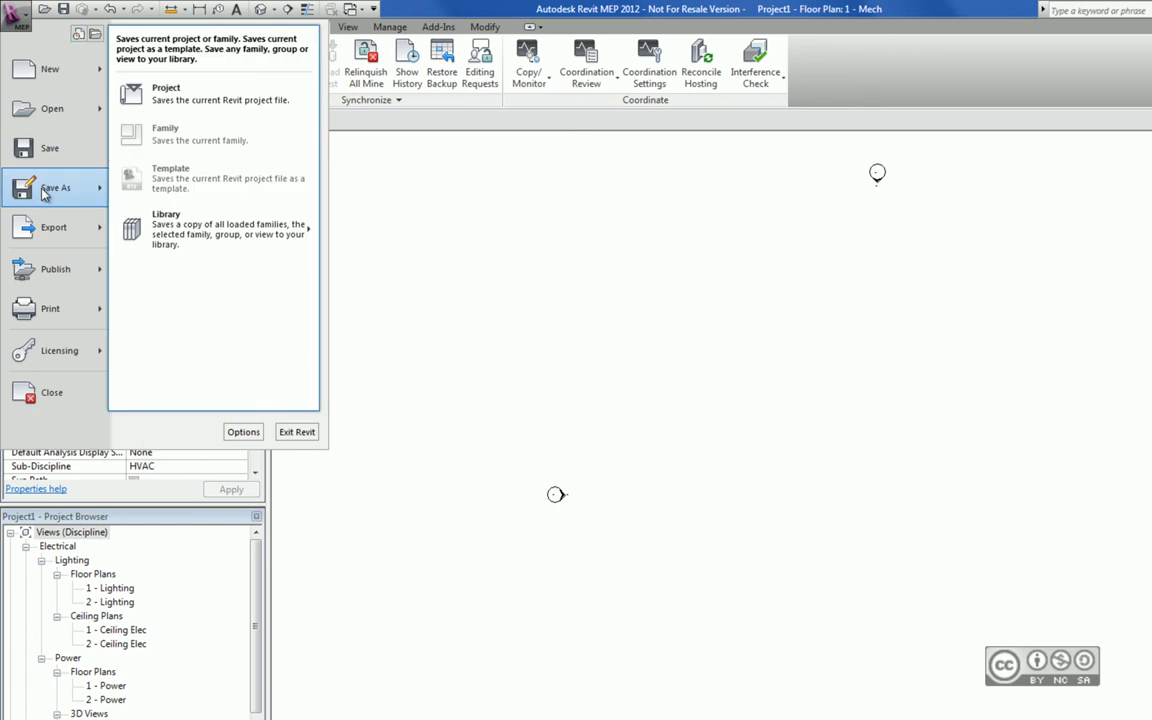
Start saving the project under a new name and accept the File Save Options.
{"action": "left_click", "coordinate": [169, 90]}
{"action": "left_click", "coordinate": [990, 550]}
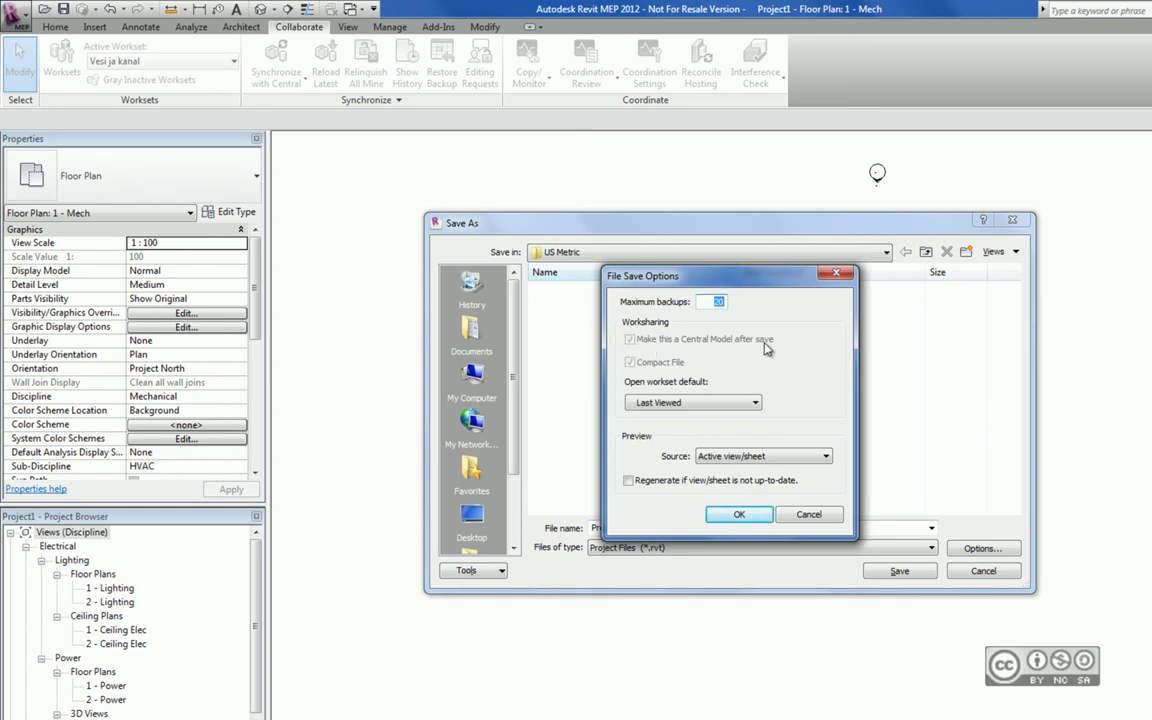
{"action": "left_click", "coordinate": [745, 515]}
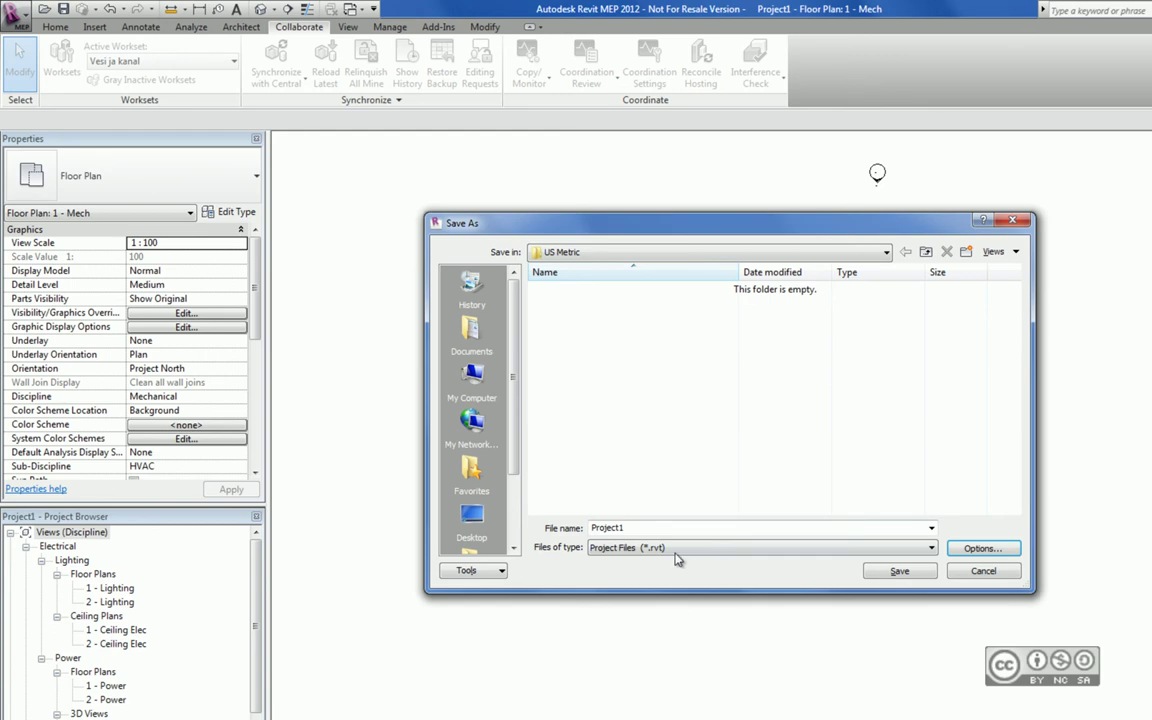
Save the project as Projekt001 in the projektid folder.
{"action": "double_click", "coordinate": [664, 528]}
{"action": "type", "text": "\\"}
{"action": "key", "text": "Return"}
{"action": "double_click", "coordinate": [575, 316]}
{"action": "type", "text": "Projekt001"}
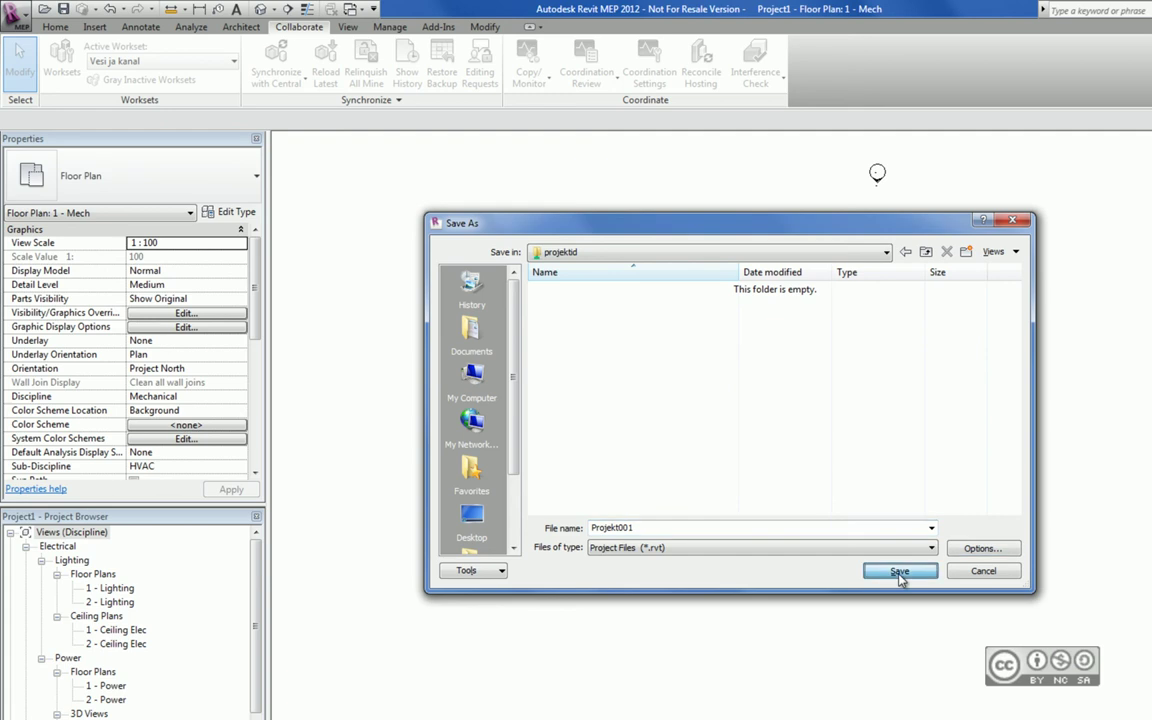
{"action": "left_click", "coordinate": [900, 572]}
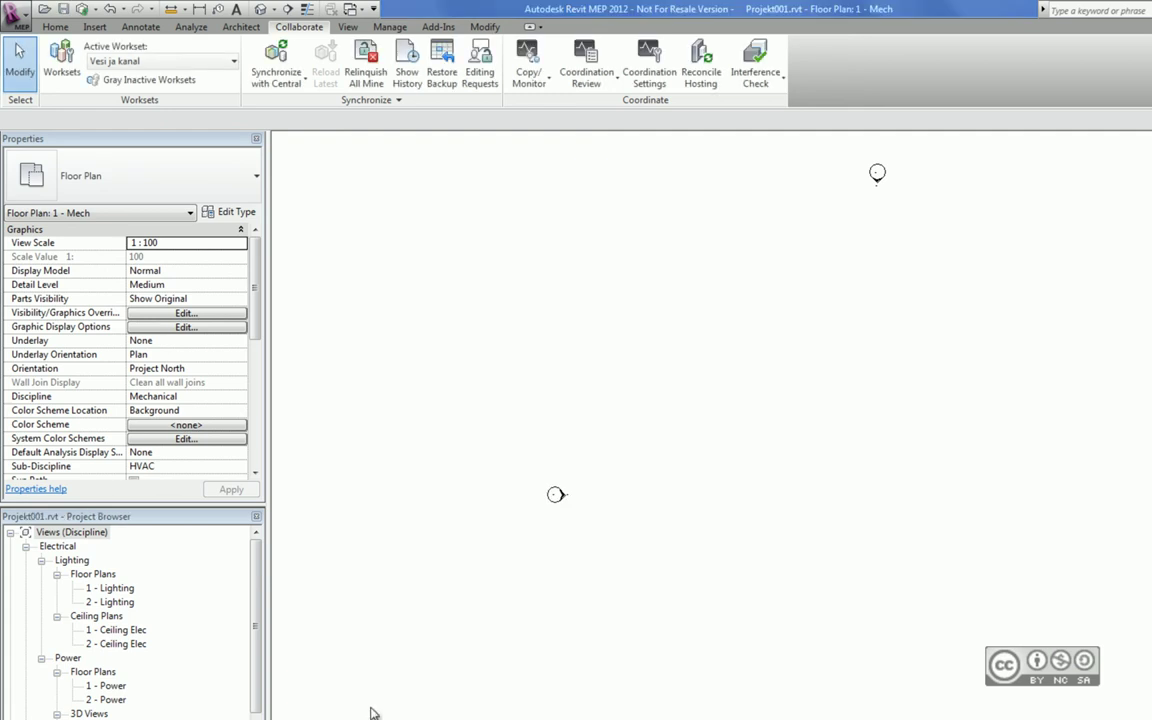
{"action": "left_click", "coordinate": [345, 719]}
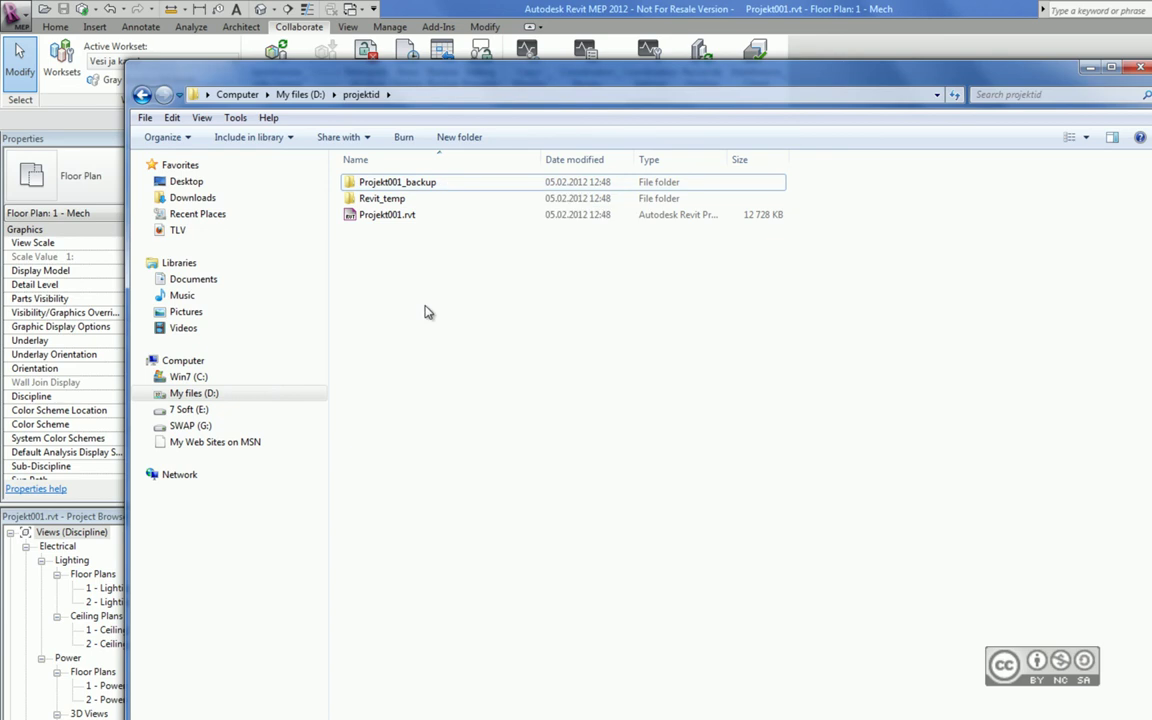
{"action": "double_click", "coordinate": [368, 181]}
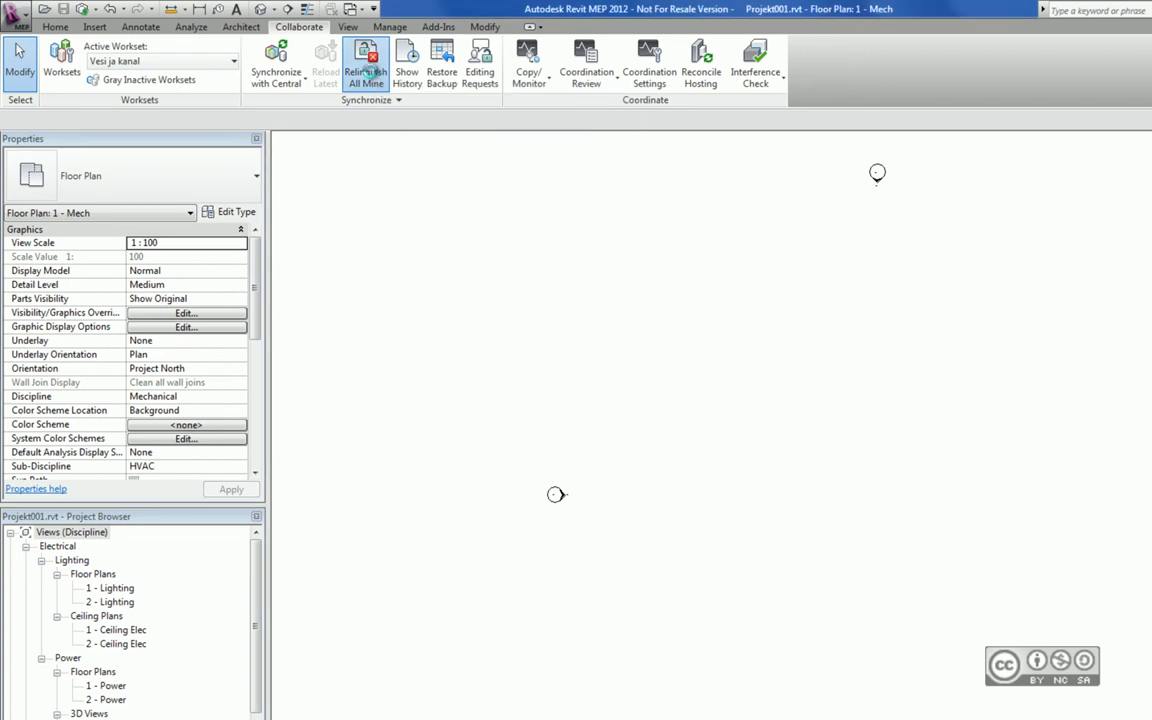
{"action": "left_click", "coordinate": [62, 70]}
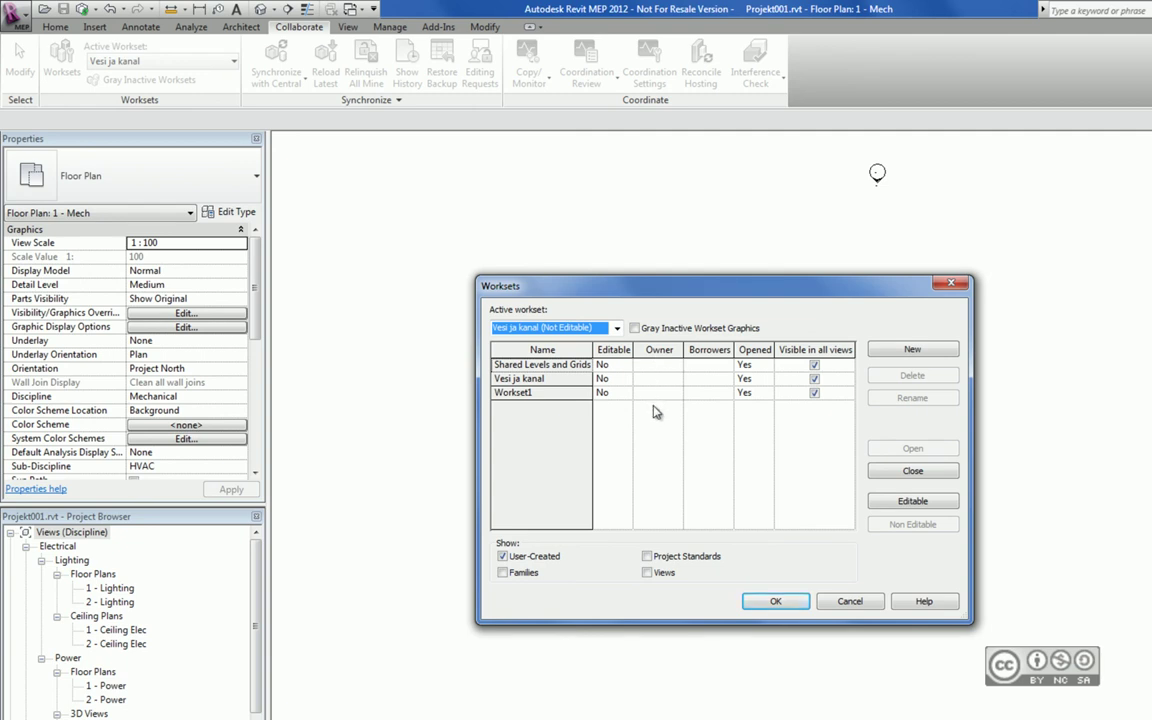
{"action": "left_click", "coordinate": [850, 601]}
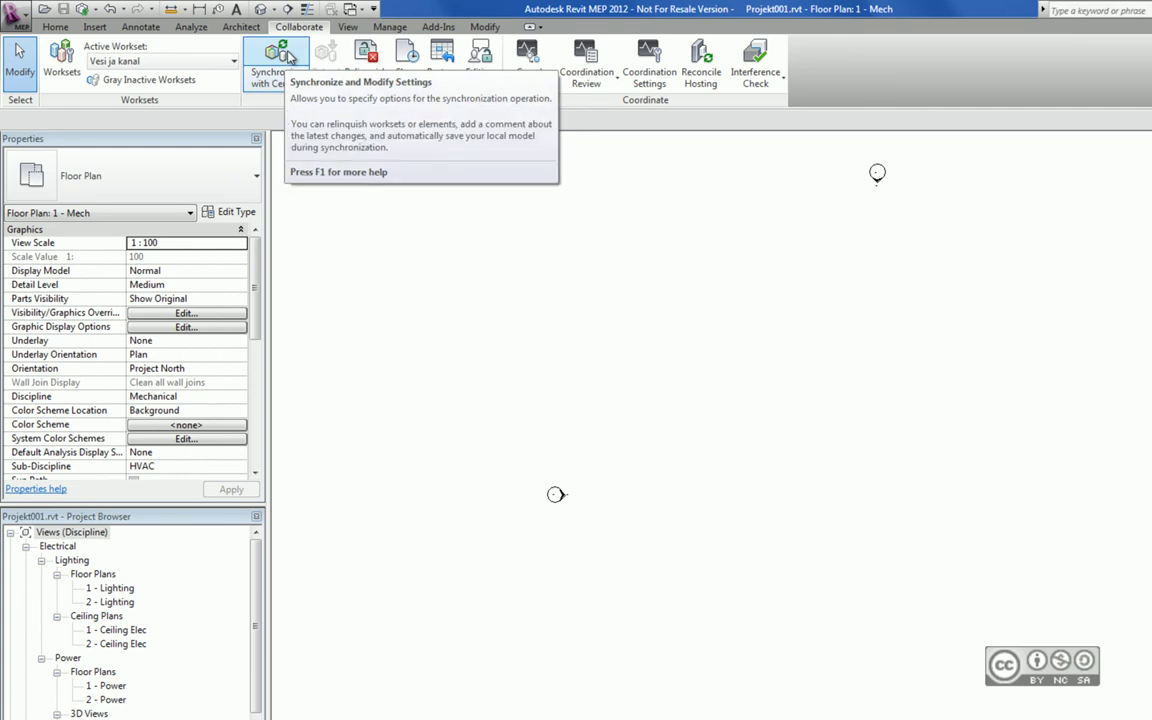
Bring up Synchronize with Central for Projekt001.rvt, click into its comment field, then close it.
{"action": "left_click", "coordinate": [285, 55]}
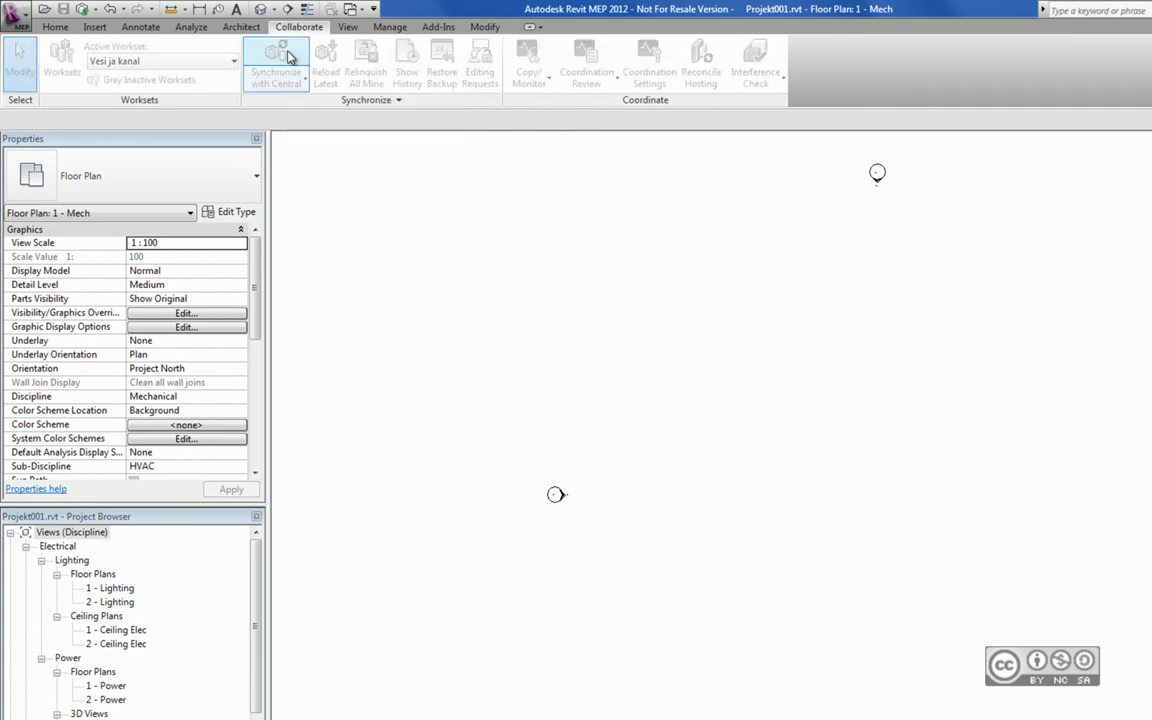
{"action": "left_click", "coordinate": [639, 506]}
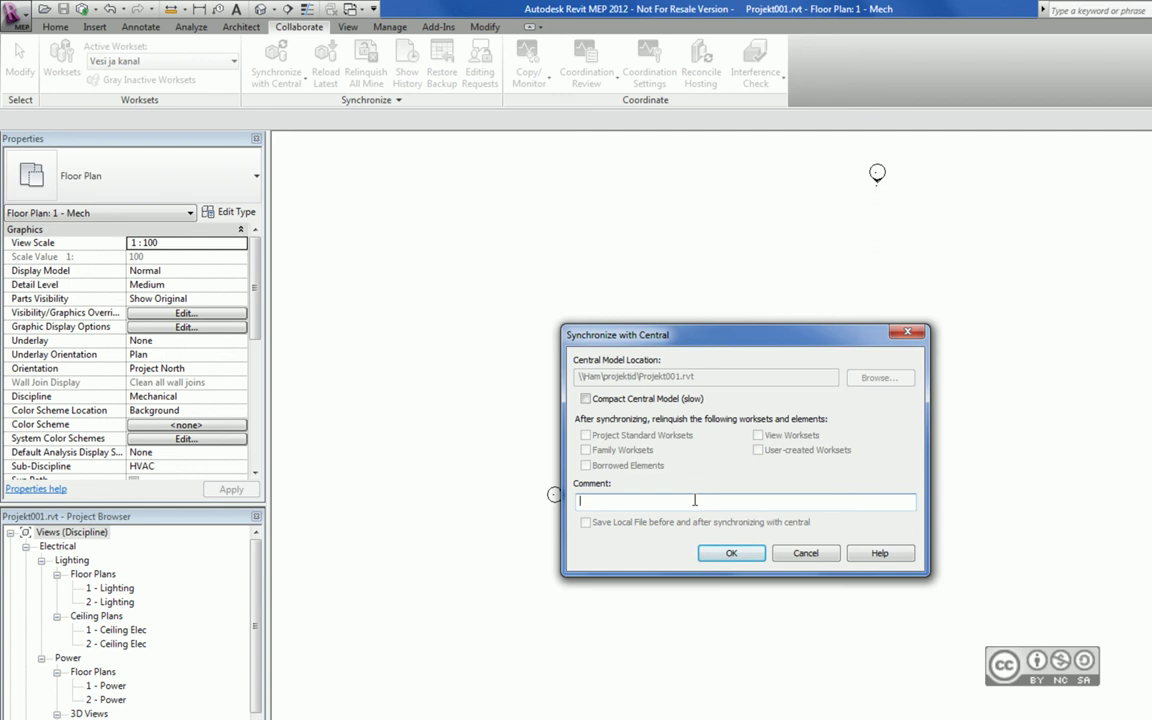
{"action": "key", "text": "Return"}
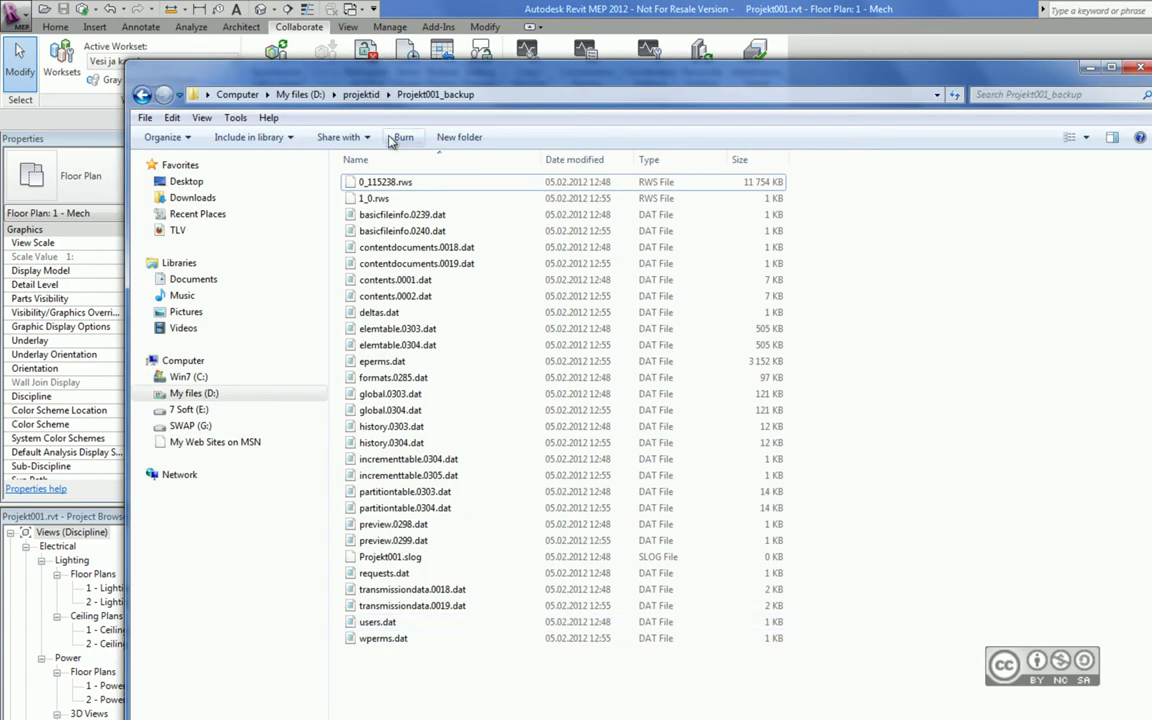
Go up from Projekt001_backup to projektid and select the central Projekt001.rvt.
{"action": "left_click", "coordinate": [361, 94]}
{"action": "left_click", "coordinate": [385, 216]}
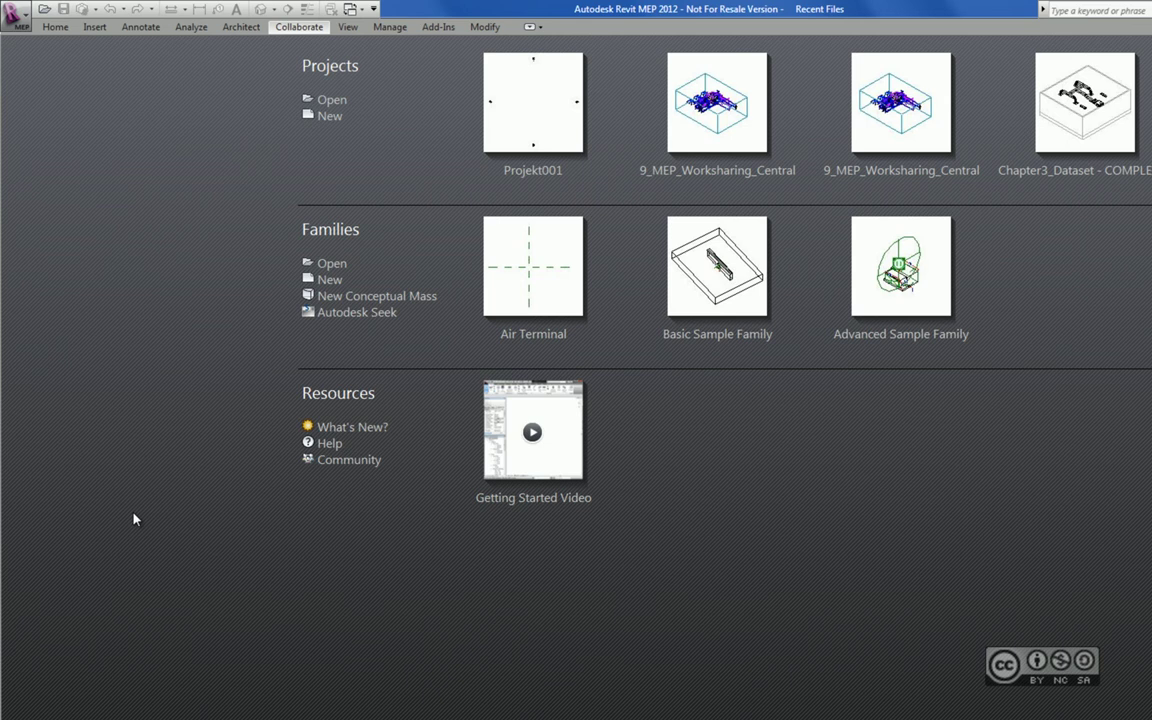
Open the central Projekt001.rvt from projektid as a new local copy.
{"action": "left_click", "coordinate": [44, 9]}
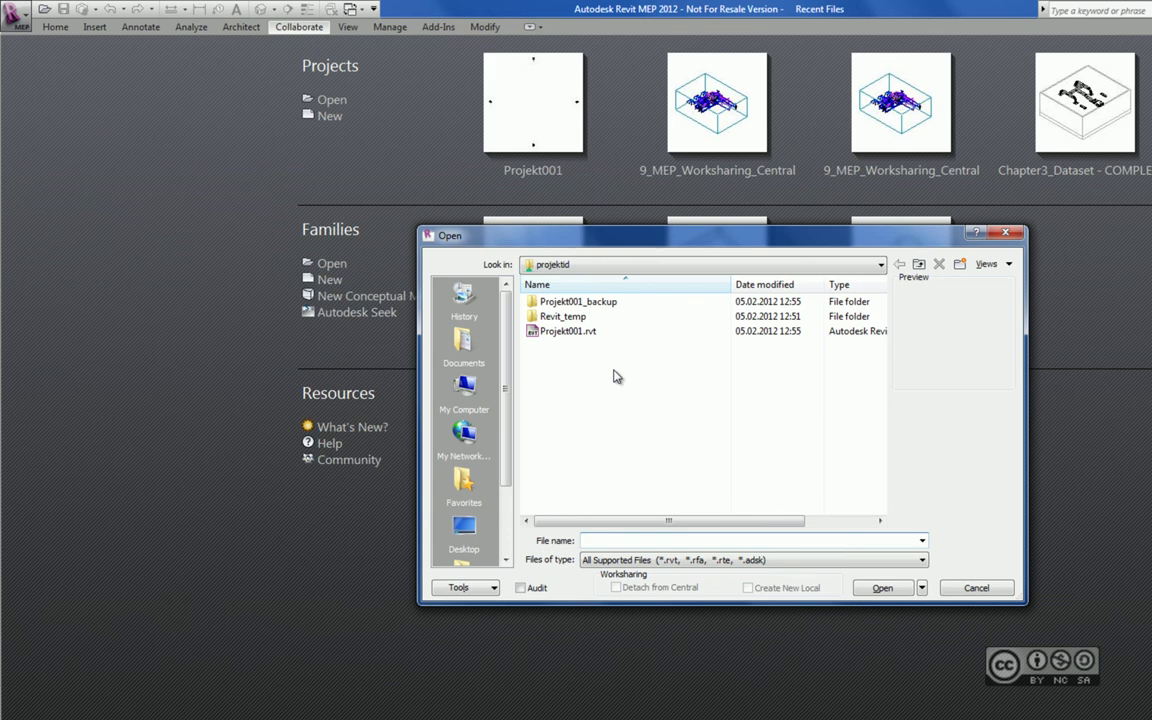
{"action": "left_click", "coordinate": [545, 331]}
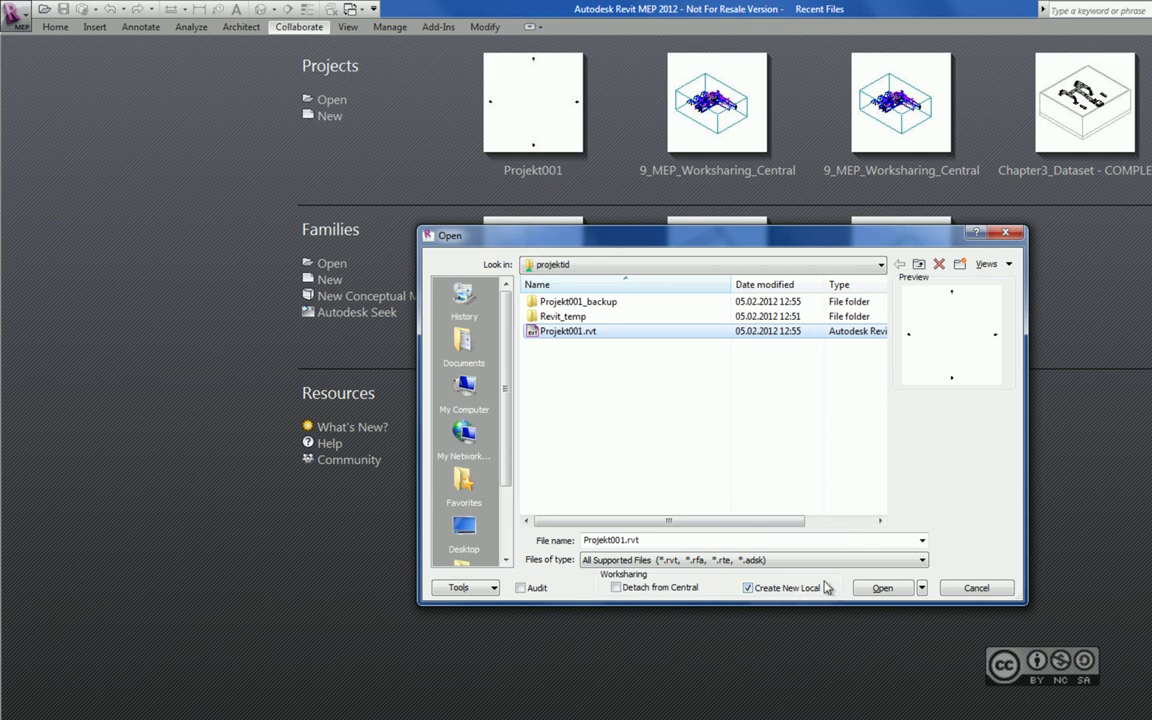
{"action": "left_click", "coordinate": [876, 588]}
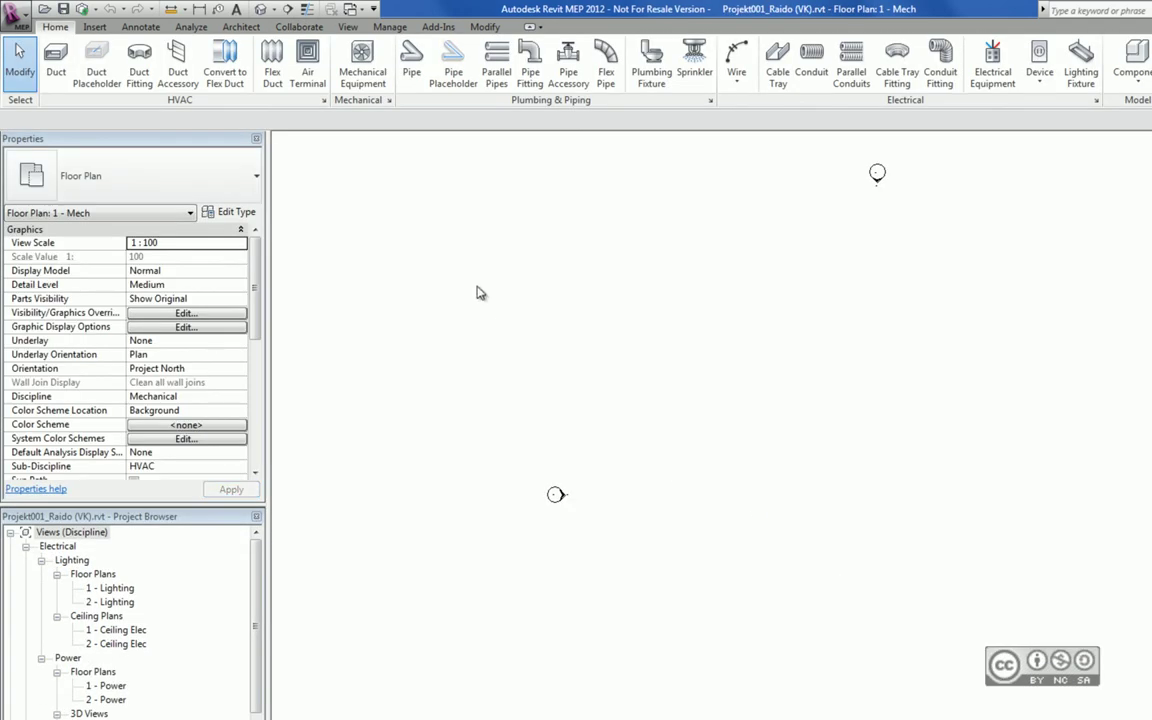
Show the default path for user files under Options > File Locations, moving Explorer aside.
{"action": "left_click", "coordinate": [16, 16]}
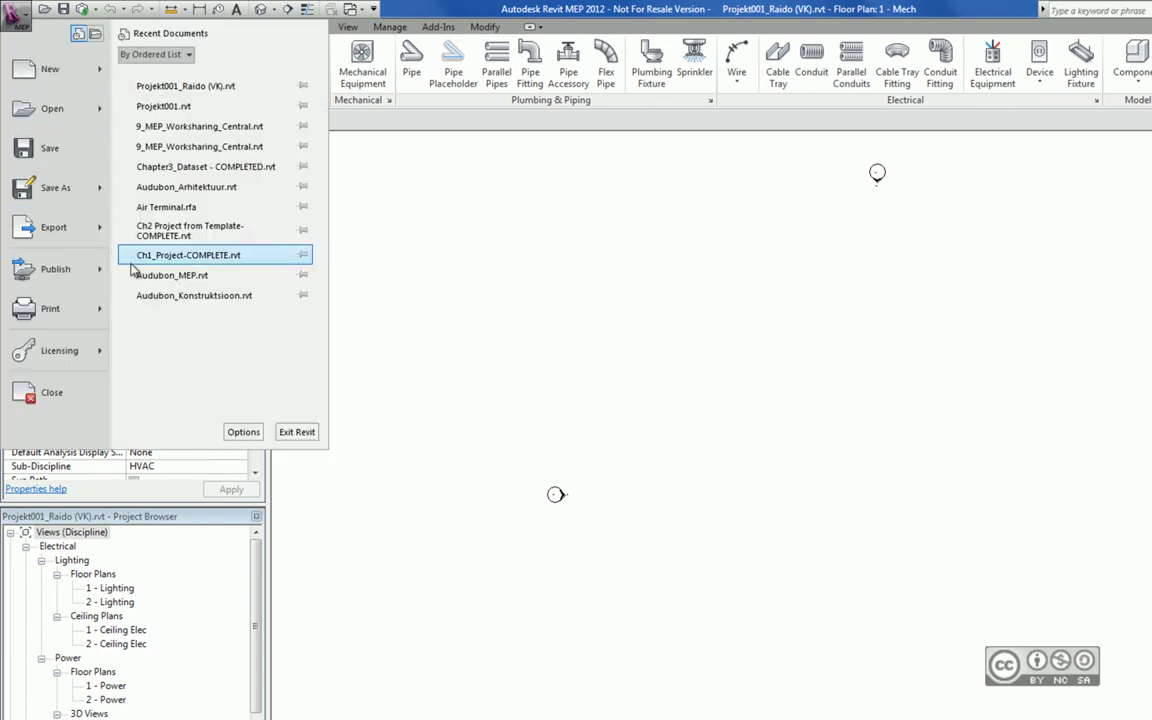
{"action": "left_click", "coordinate": [241, 431]}
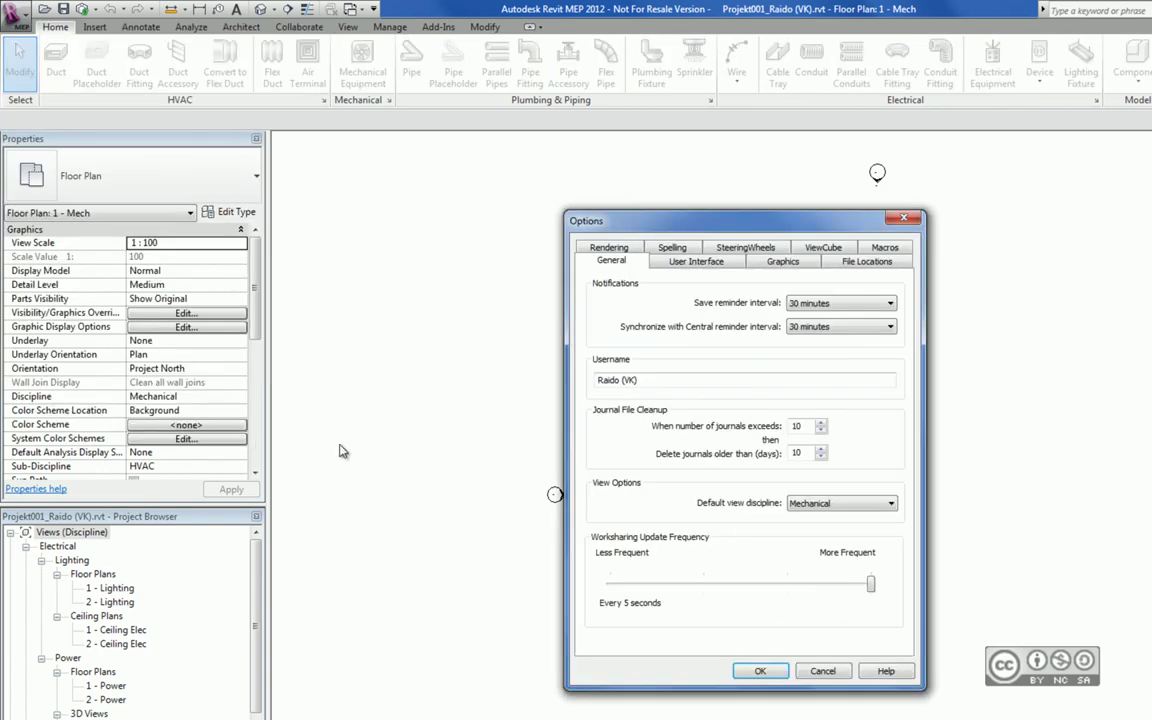
{"action": "left_click", "coordinate": [876, 265]}
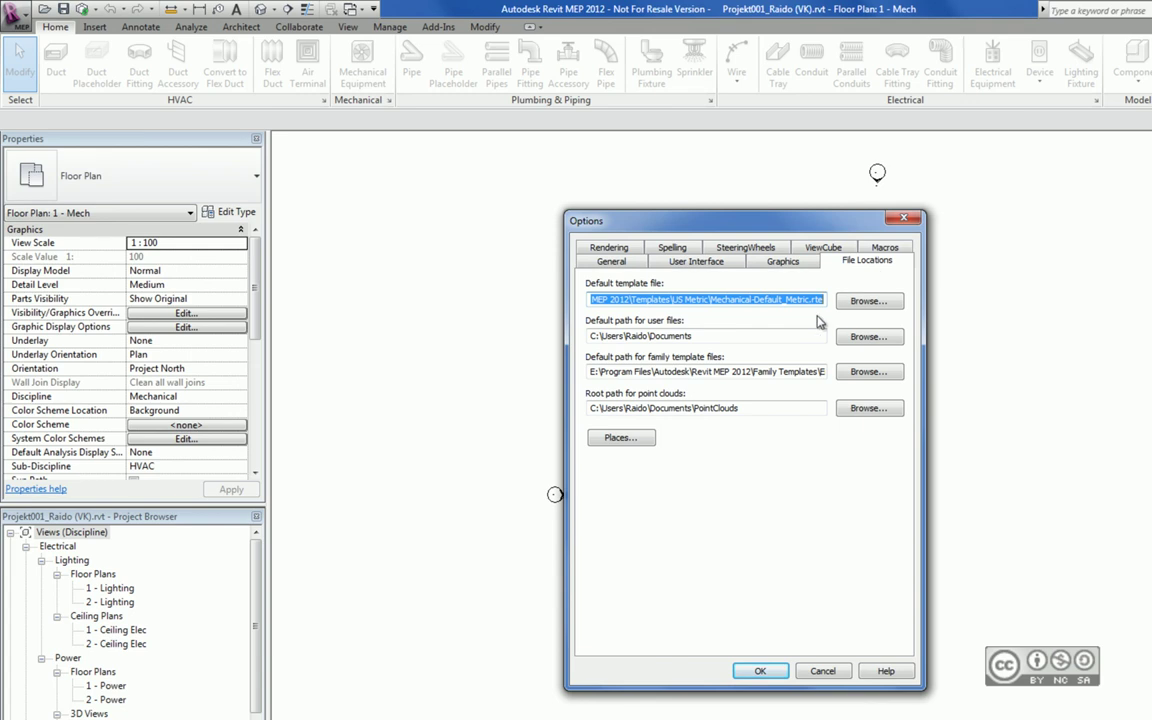
{"action": "left_click", "coordinate": [742, 336]}
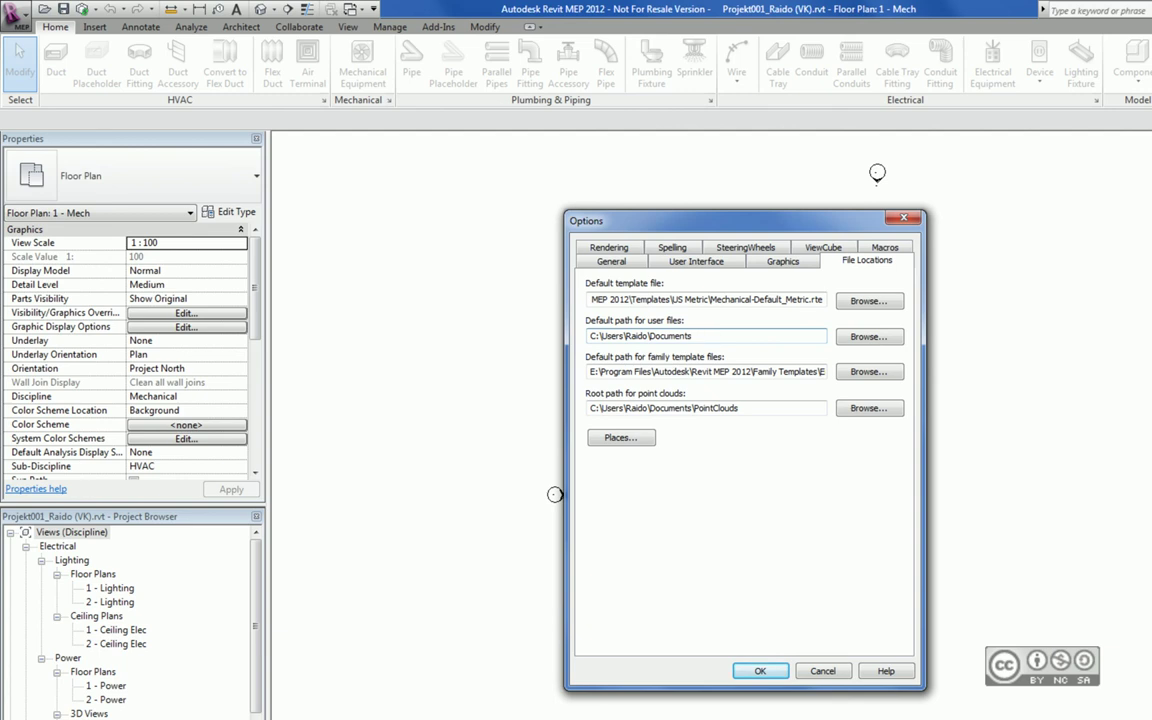
{"action": "left_click_drag", "start_coordinate": [378, 64], "coordinate": [1045, 130]}
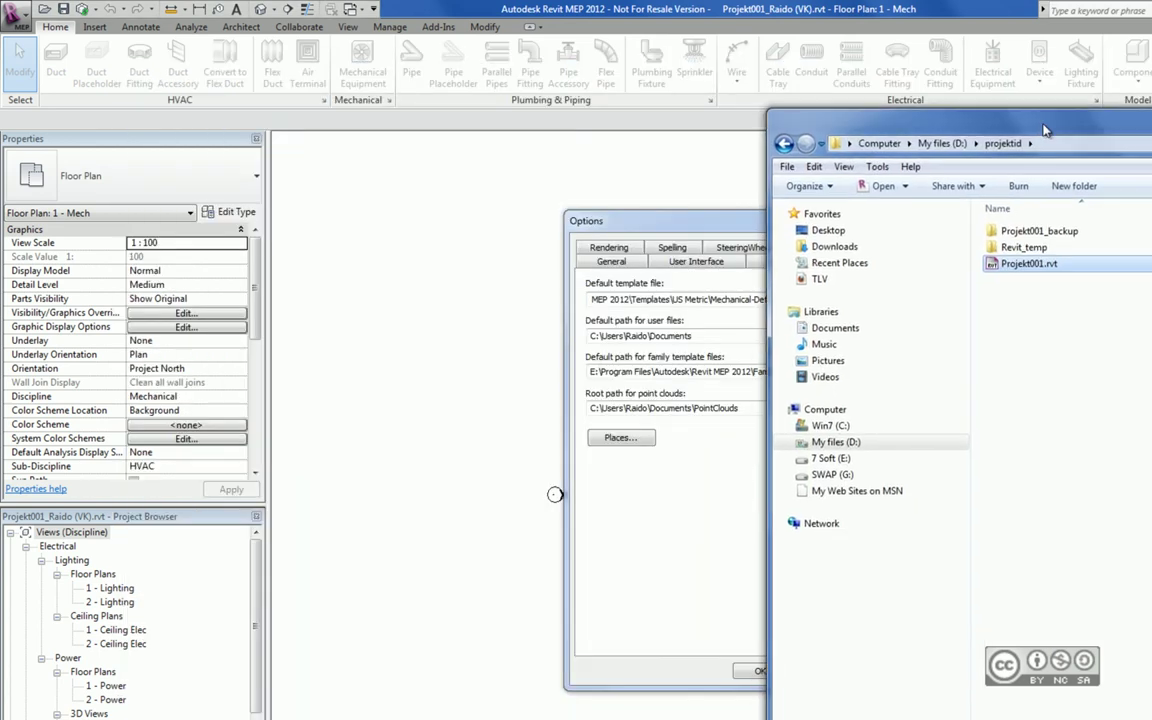
Find Projekt001_Raido (VK).rvt in the Documents library, then return to Revit's Options.
{"action": "left_click", "coordinate": [835, 328]}
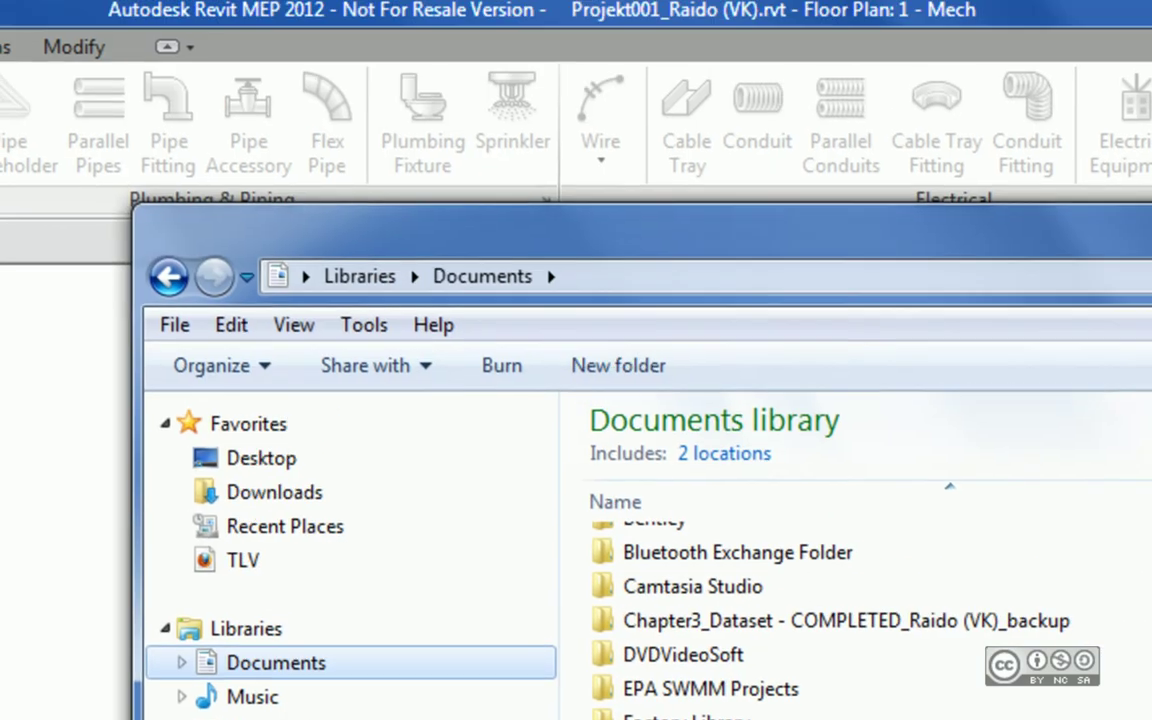
{"action": "key", "text": "alt+F4"}
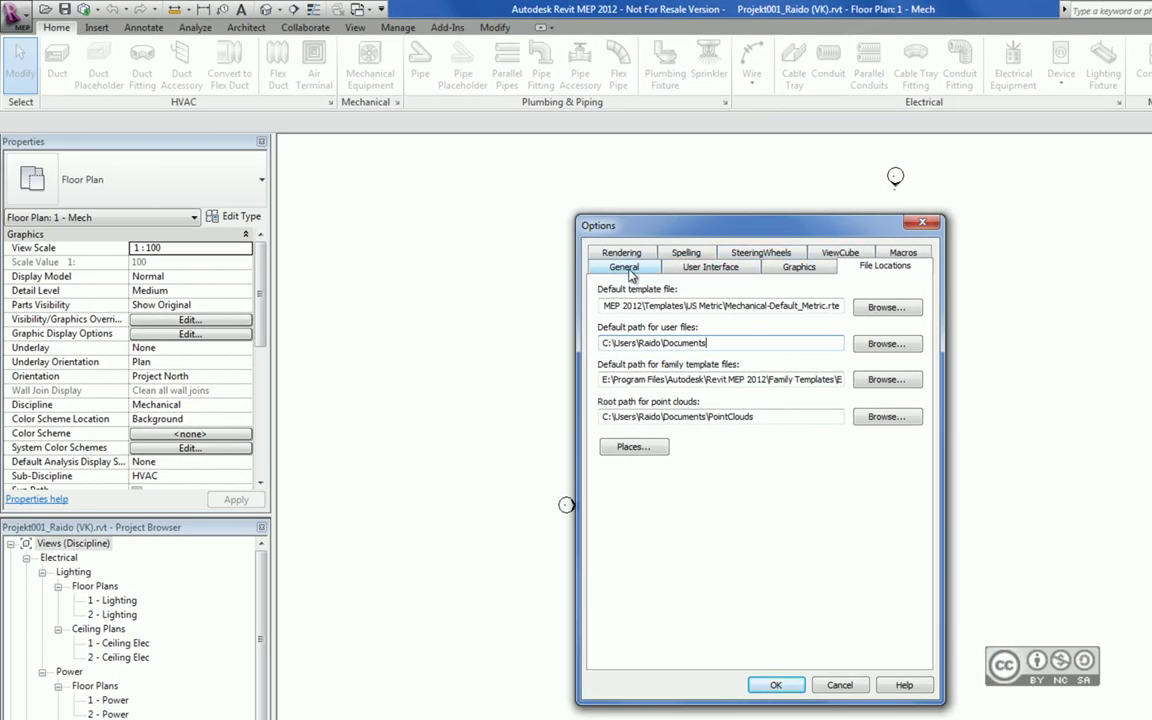
Check the Username on the General tab of Options, then cancel without changes.
{"action": "left_click", "coordinate": [624, 268]}
{"action": "left_click", "coordinate": [675, 391]}
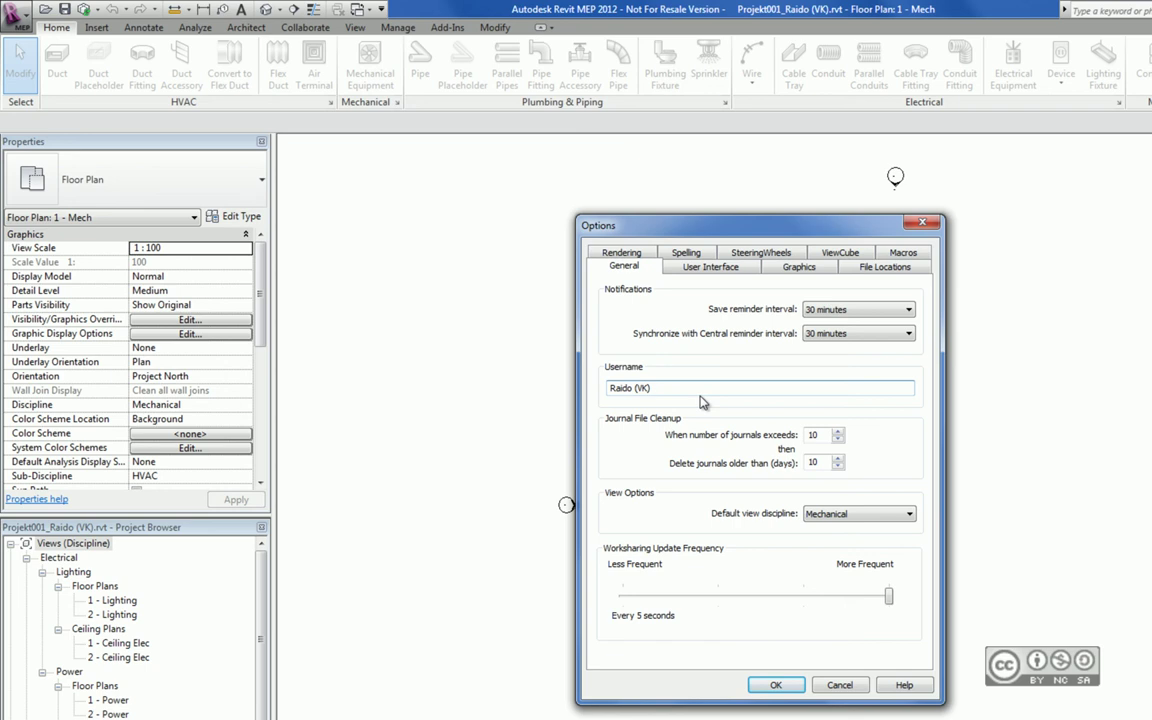
{"action": "left_click", "coordinate": [840, 685]}
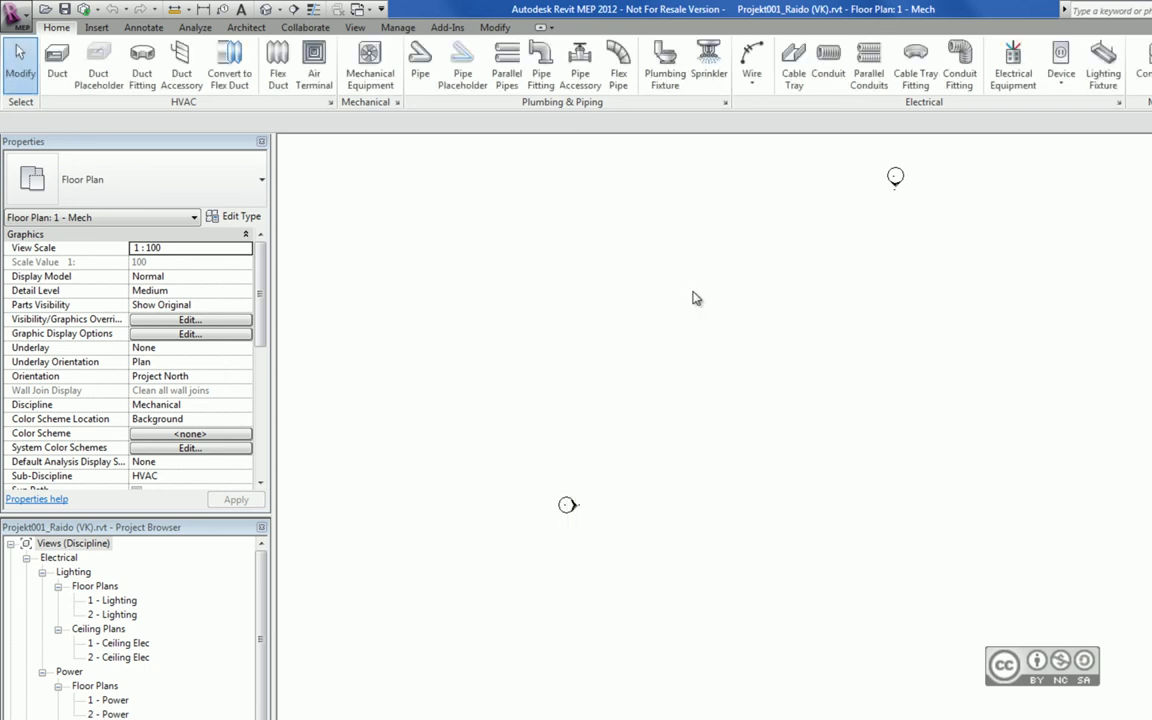
Copy the central Projekt001.rvt from the projektid folder.
{"action": "key", "text": "alt+Tab"}
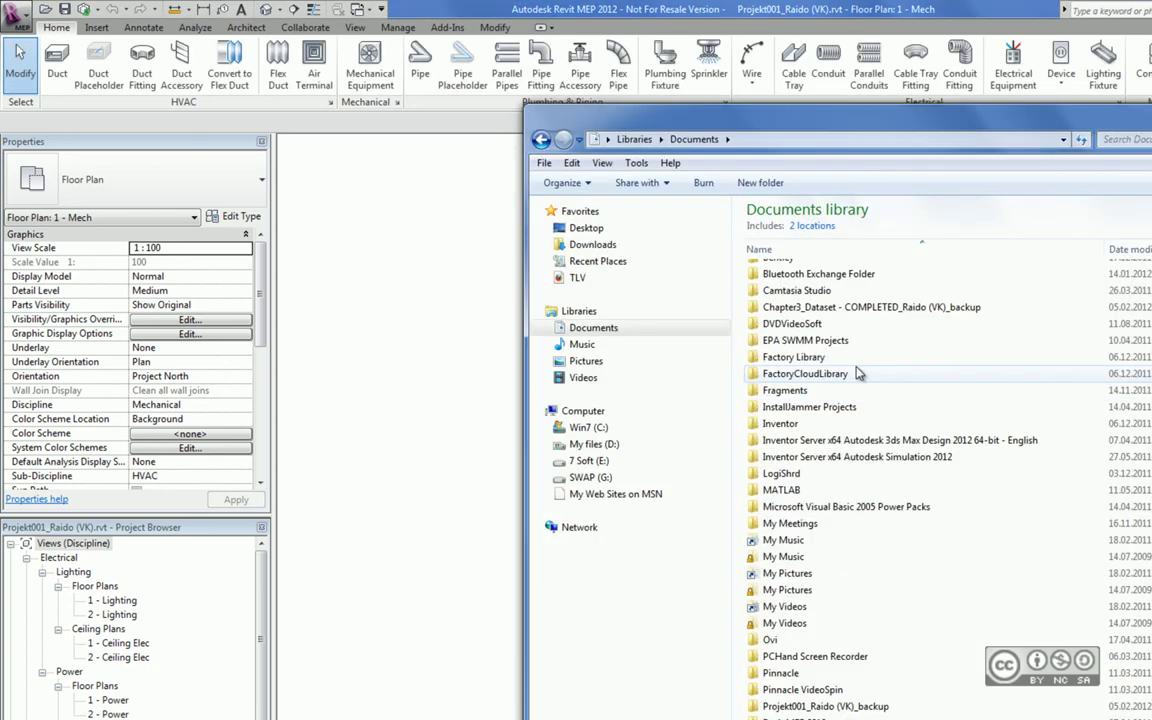
{"action": "left_click", "coordinate": [571, 444]}
{"action": "double_click", "coordinate": [864, 319]}
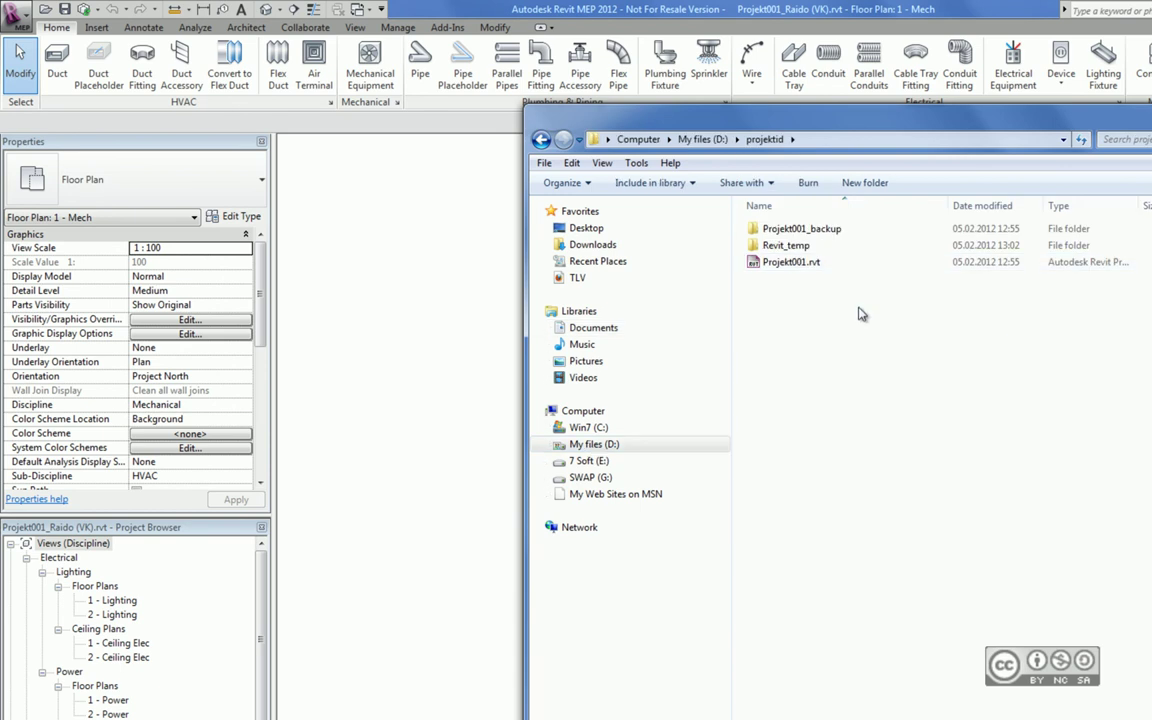
{"action": "right_click", "coordinate": [802, 264]}
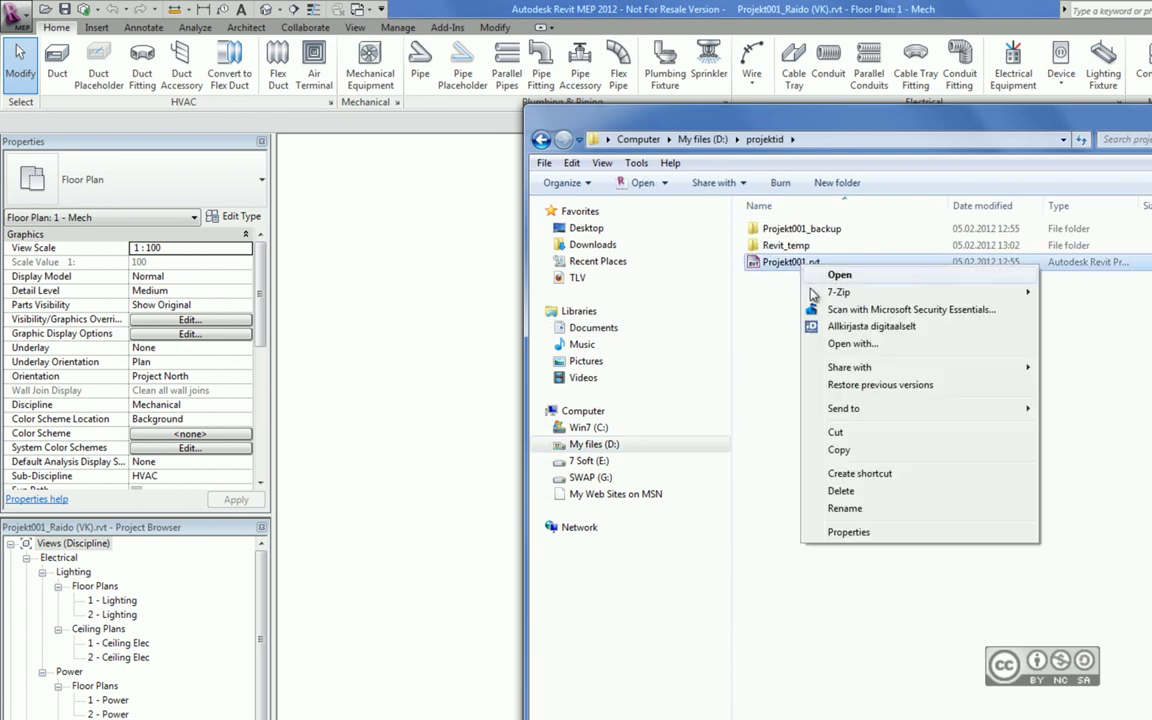
{"action": "left_click", "coordinate": [840, 450]}
Paste Projekt001.rvt onto the 7 Soft (E:) drive root and check the pasted copy.
{"action": "left_click", "coordinate": [589, 460]}
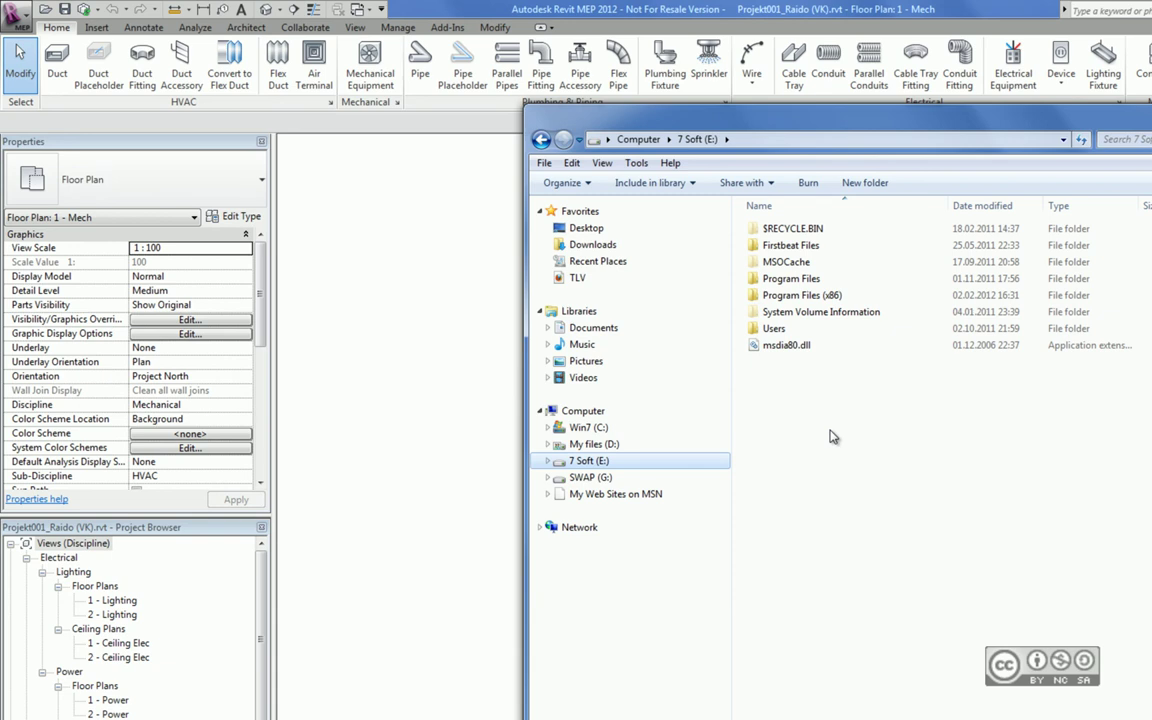
{"action": "right_click", "coordinate": [812, 424]}
{"action": "left_click", "coordinate": [877, 535]}
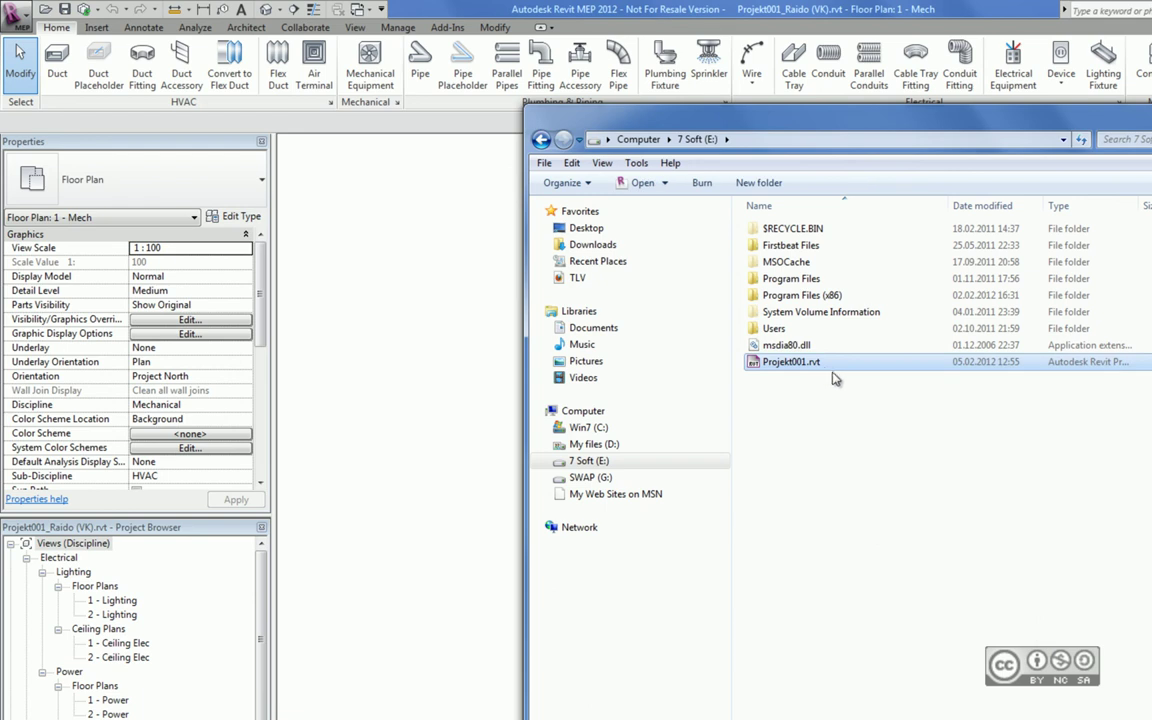
{"action": "mouse_move", "coordinate": [791, 362]}
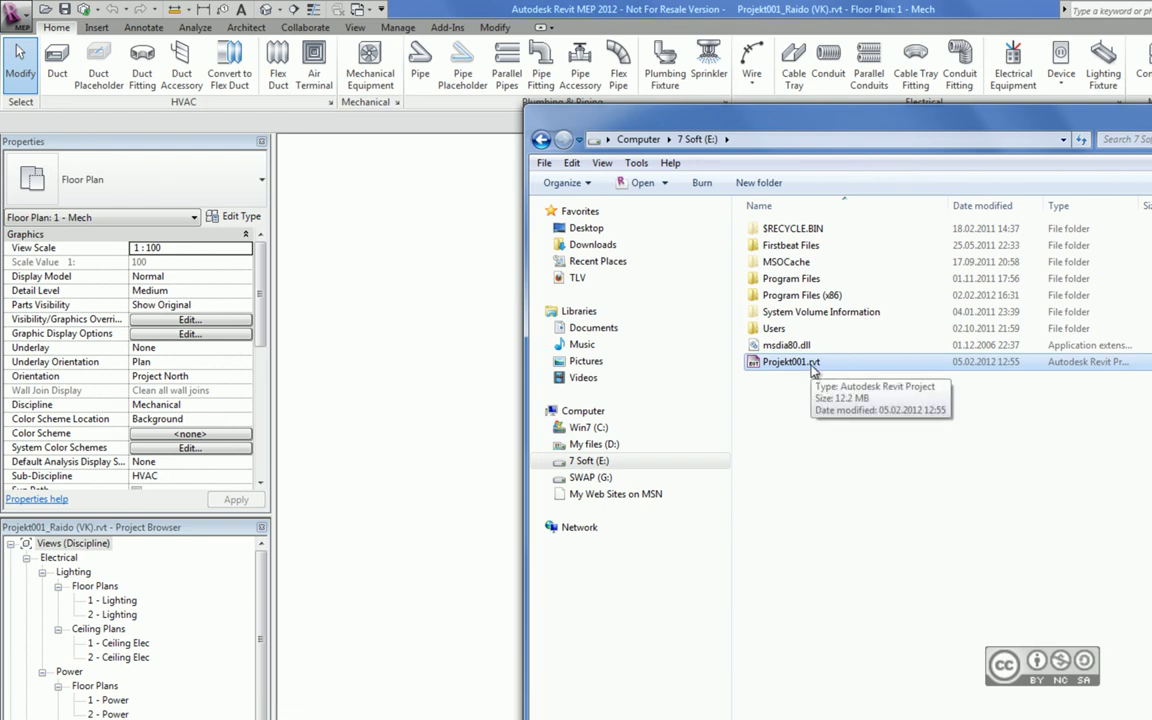
{"action": "right_click", "coordinate": [813, 371]}
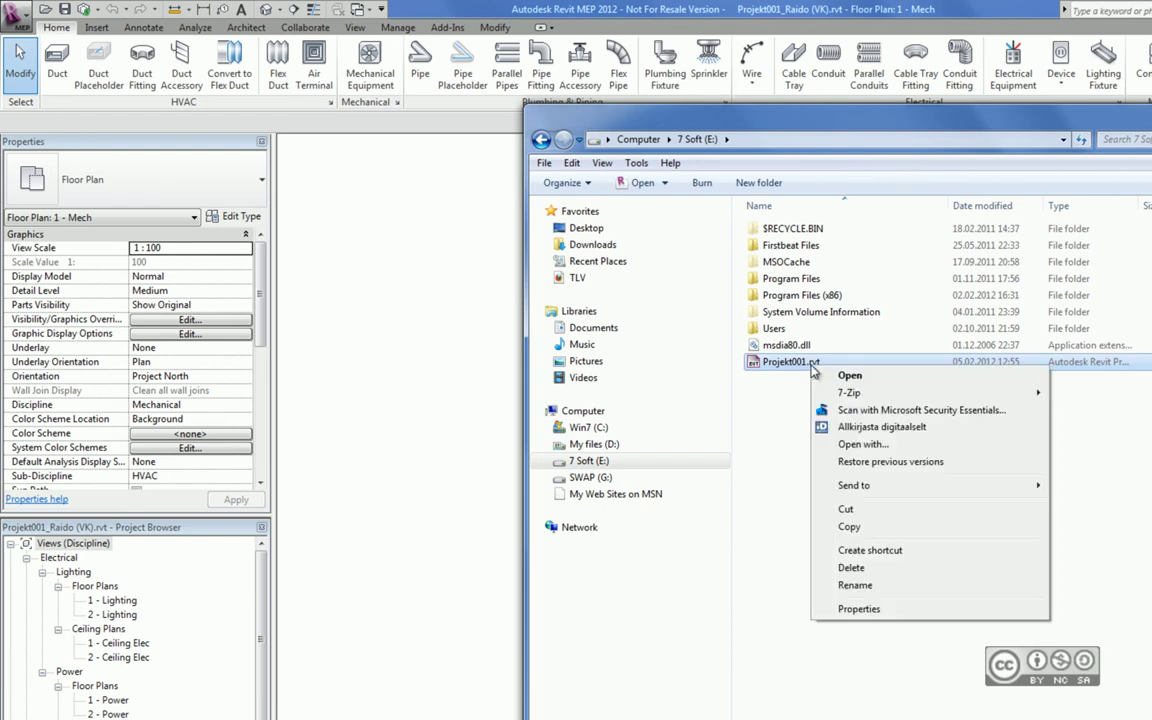
{"action": "left_click", "coordinate": [782, 372]}
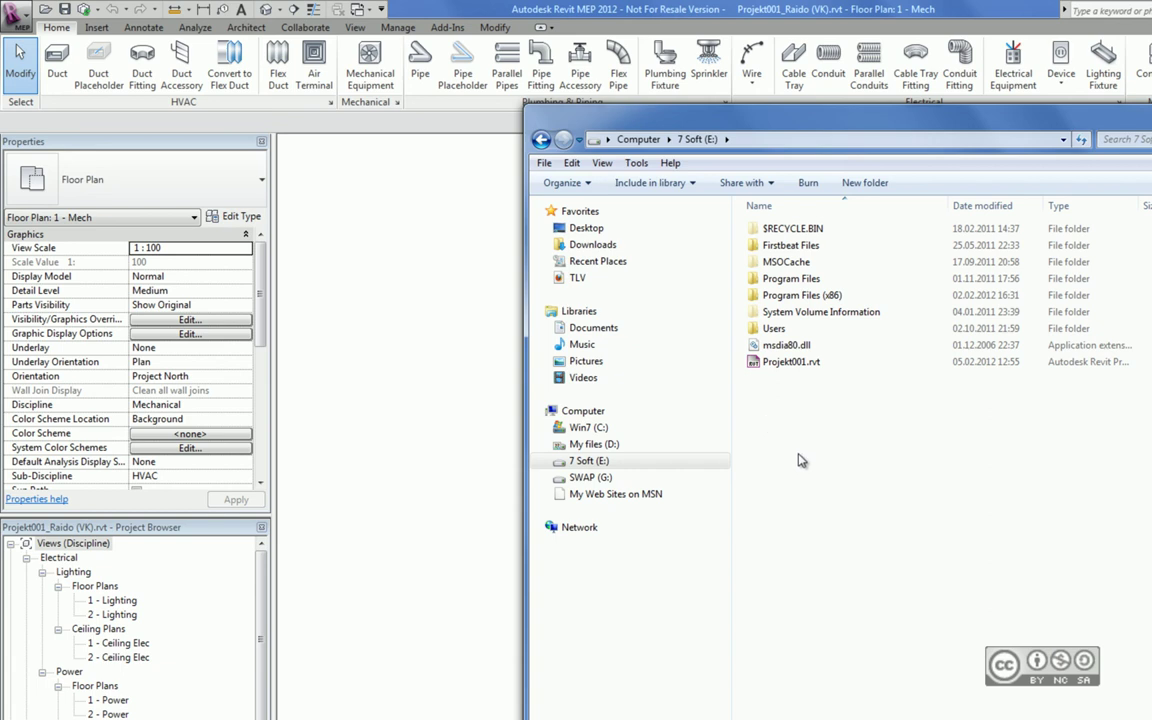
Browse to the projektid folder on My files (D:) and inspect the central file Projekt001.rvt.
{"action": "left_click", "coordinate": [601, 446]}
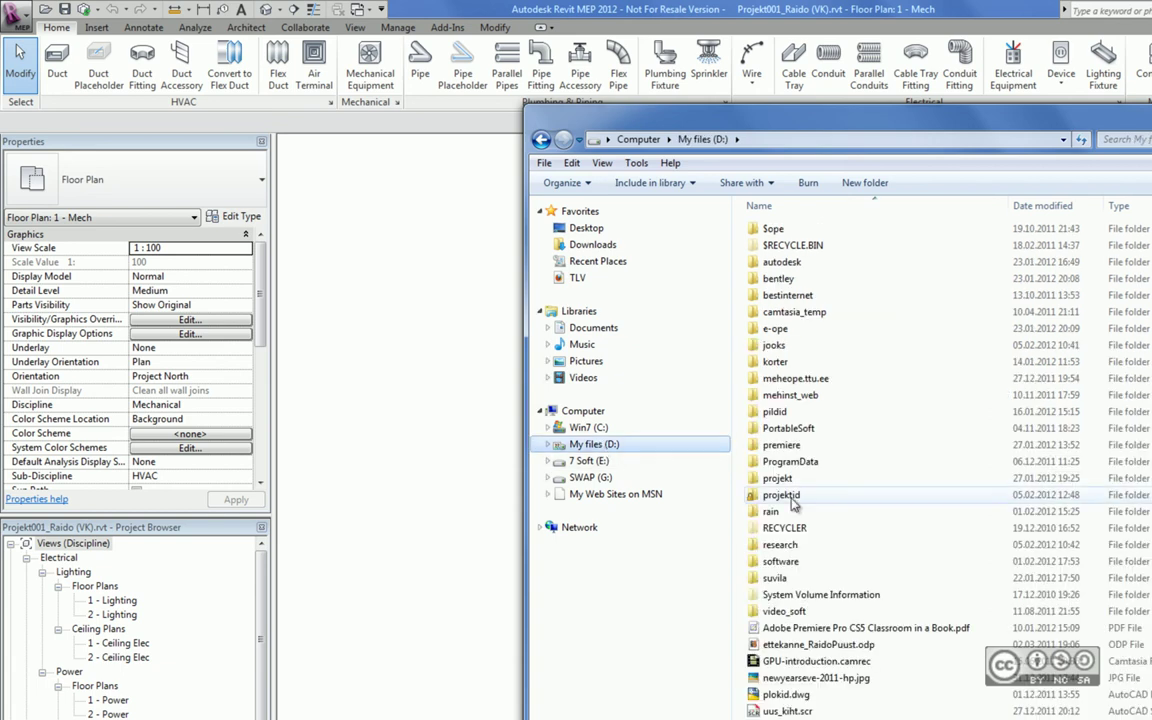
{"action": "double_click", "coordinate": [785, 494]}
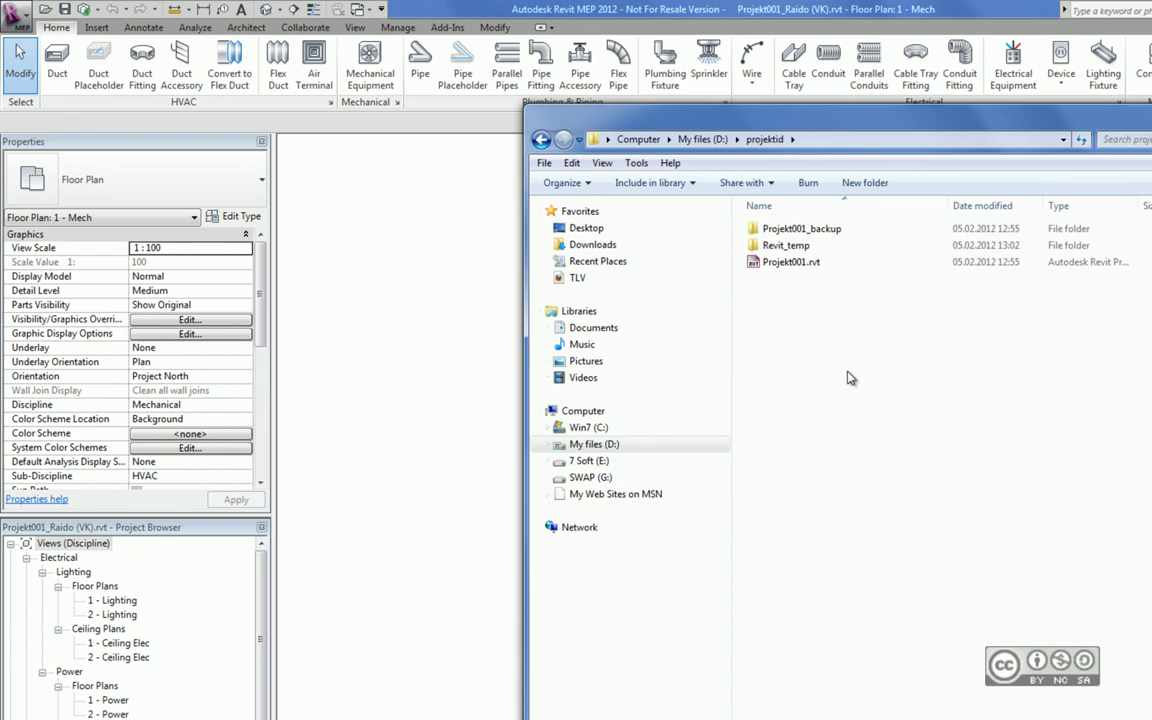
{"action": "left_click", "coordinate": [804, 264]}
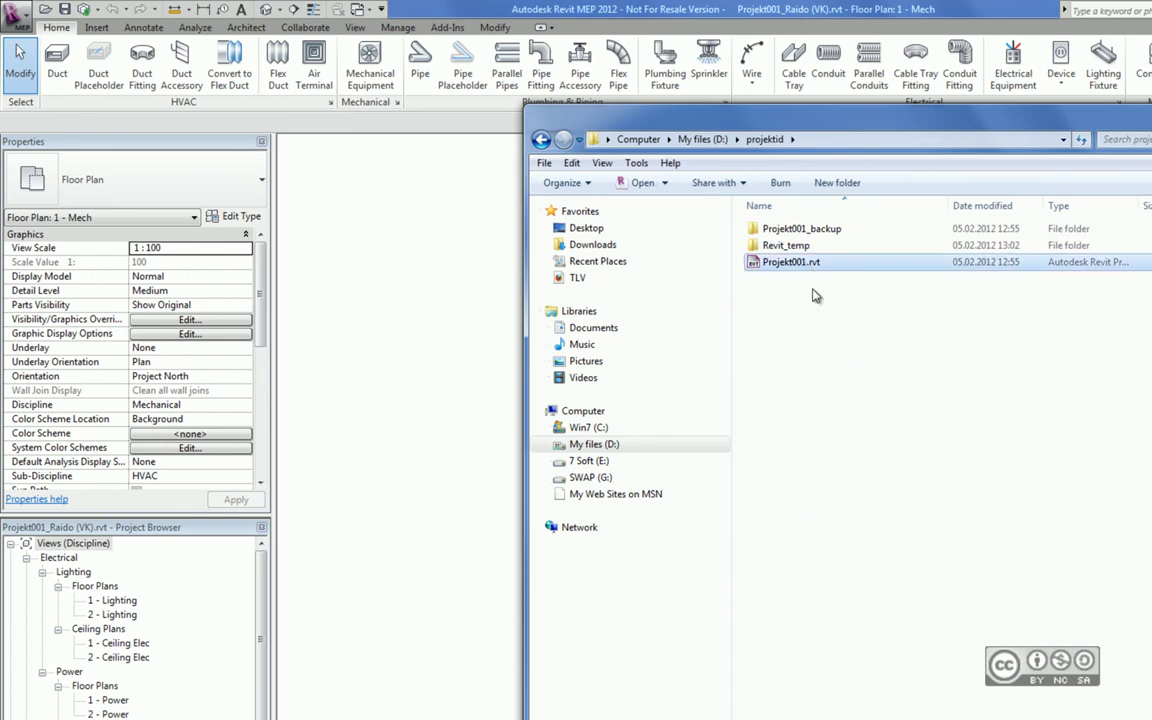
{"action": "left_click", "coordinate": [815, 295]}
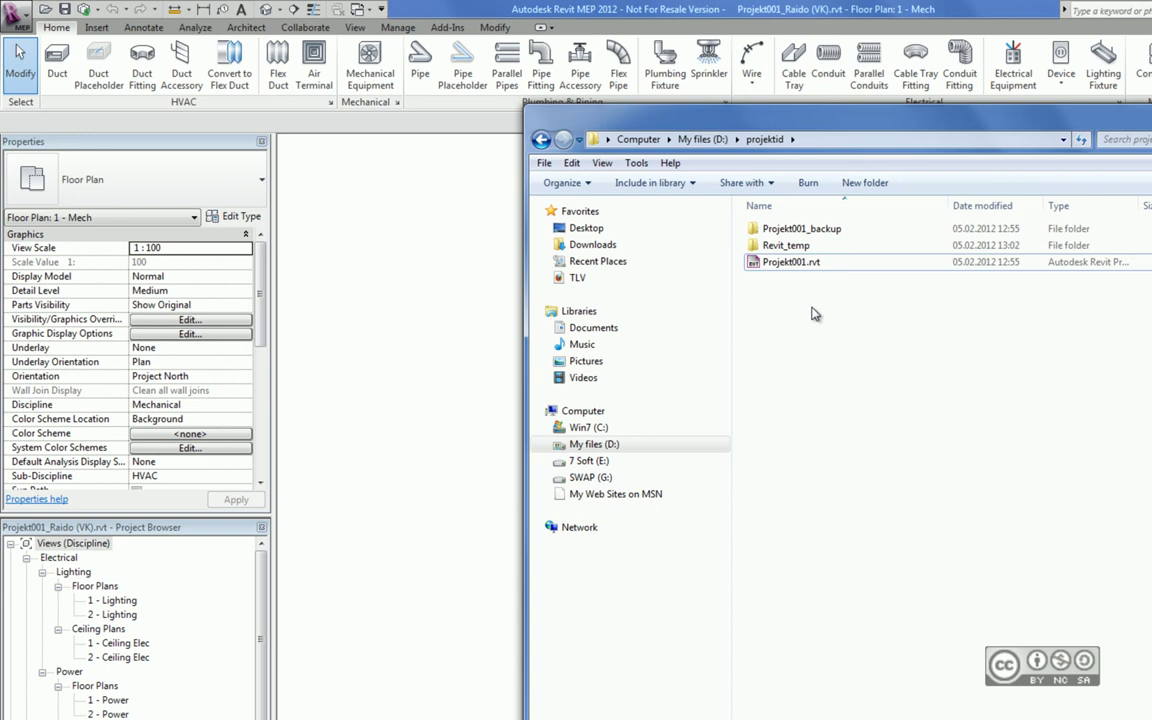
{"action": "left_click", "coordinate": [800, 264]}
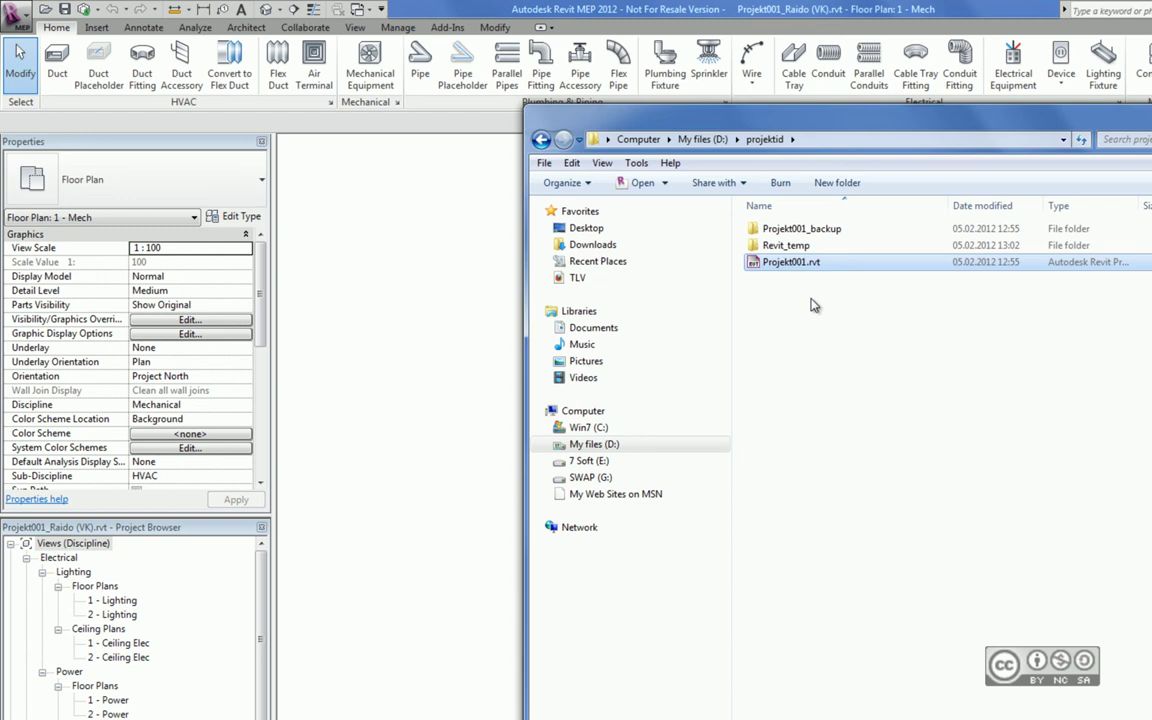
{"action": "left_click", "coordinate": [812, 306]}
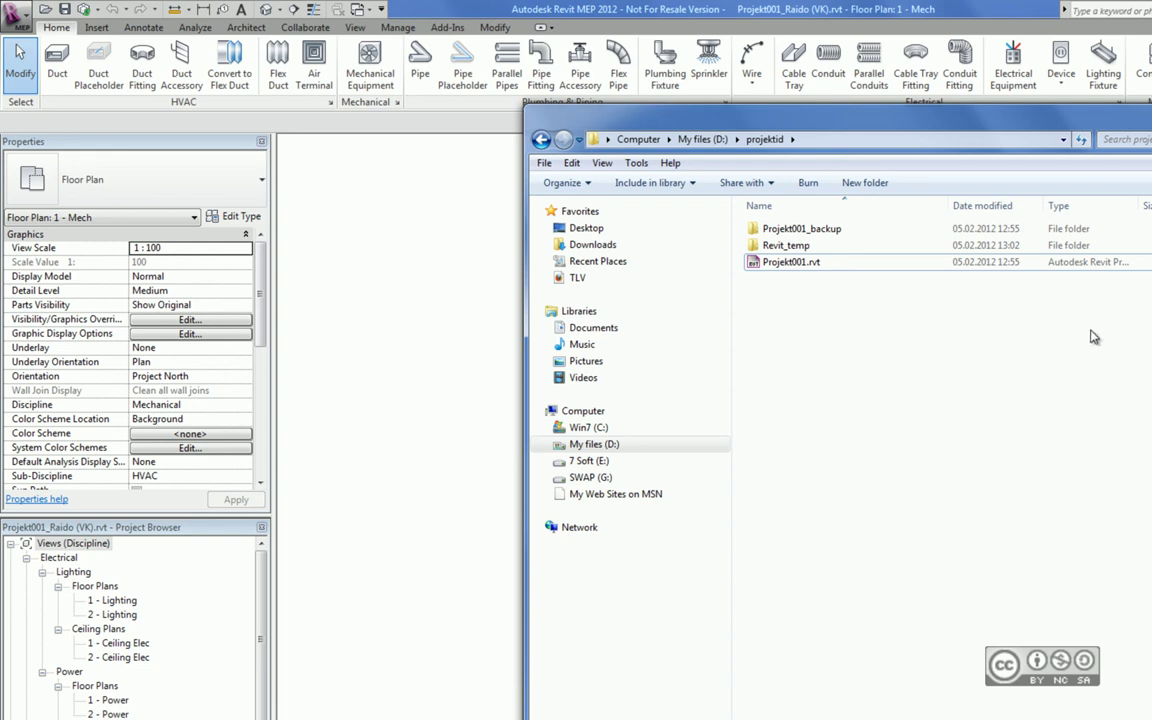
Close Windows Explorer and save the local copy Projekt001_Raido (VK).rvt in Revit.
{"action": "key", "text": "alt+F4"}
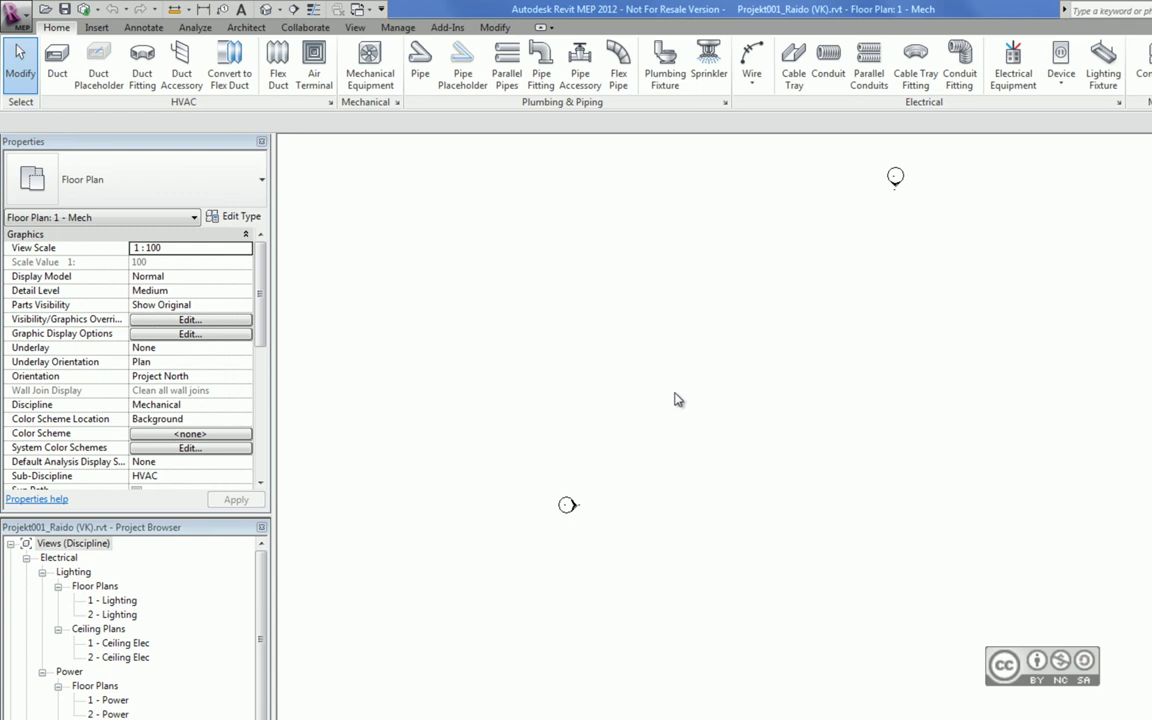
{"action": "left_click", "coordinate": [63, 13]}
{"action": "left_click", "coordinate": [17, 15]}
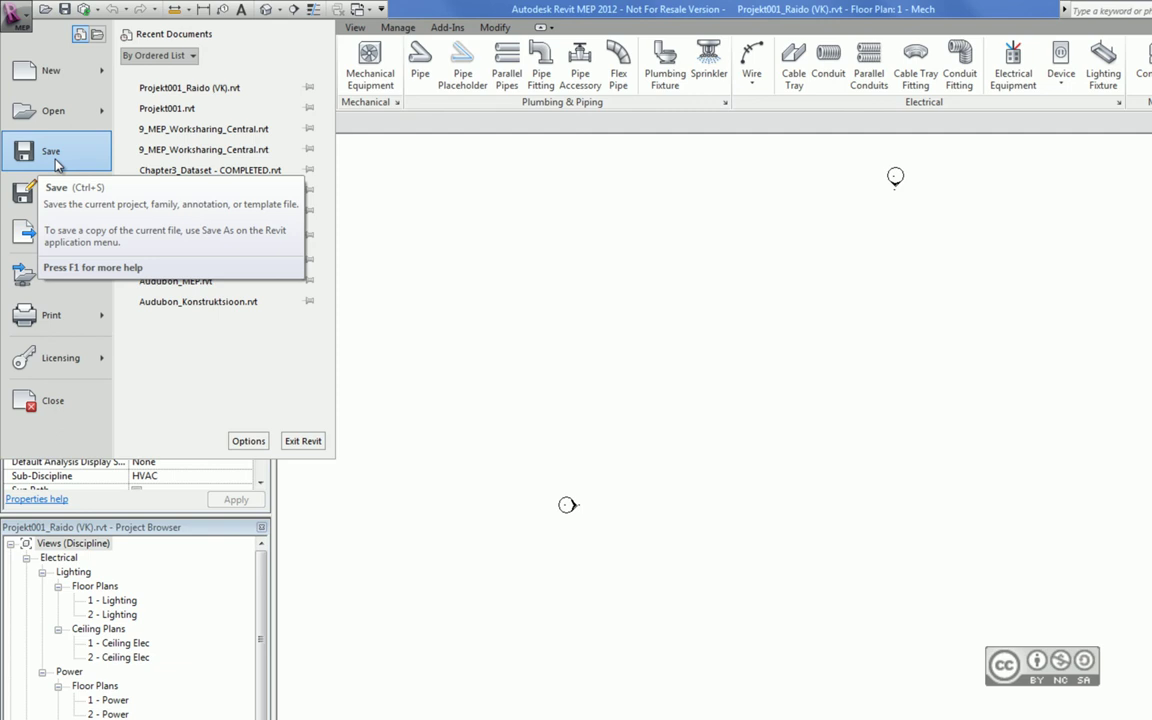
{"action": "left_click", "coordinate": [55, 162]}
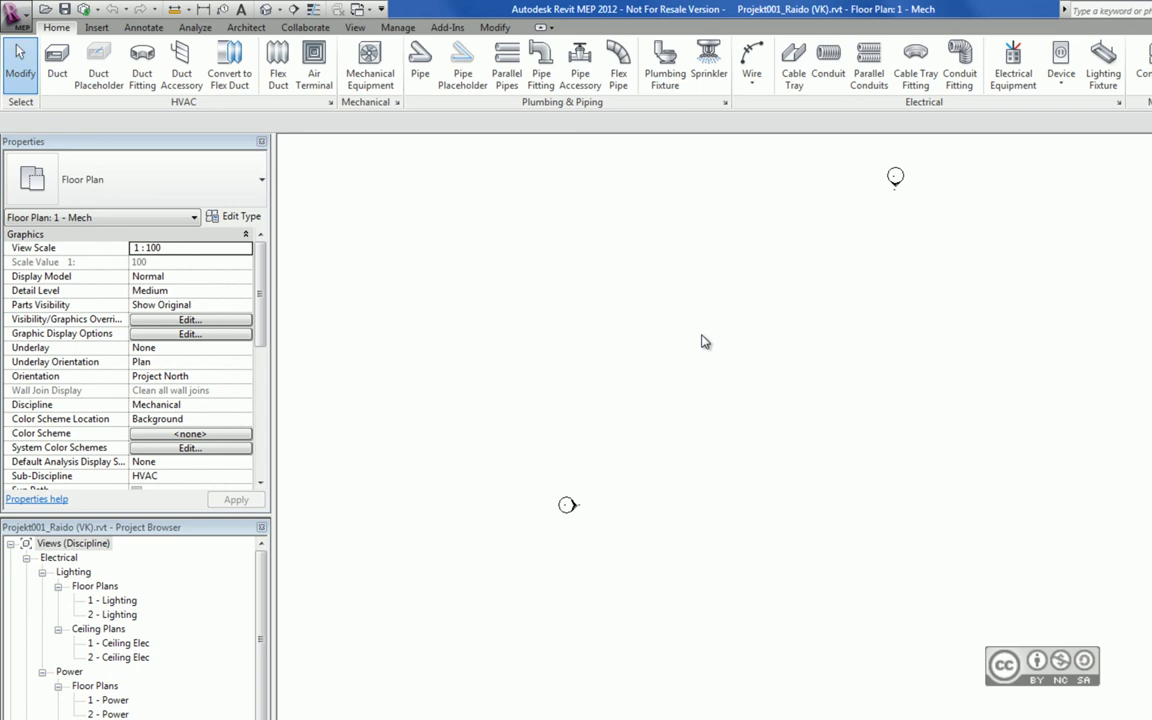
Review the Synchronize with Central settings, cancel without syncing, and save the local project.
{"action": "left_click", "coordinate": [97, 13]}
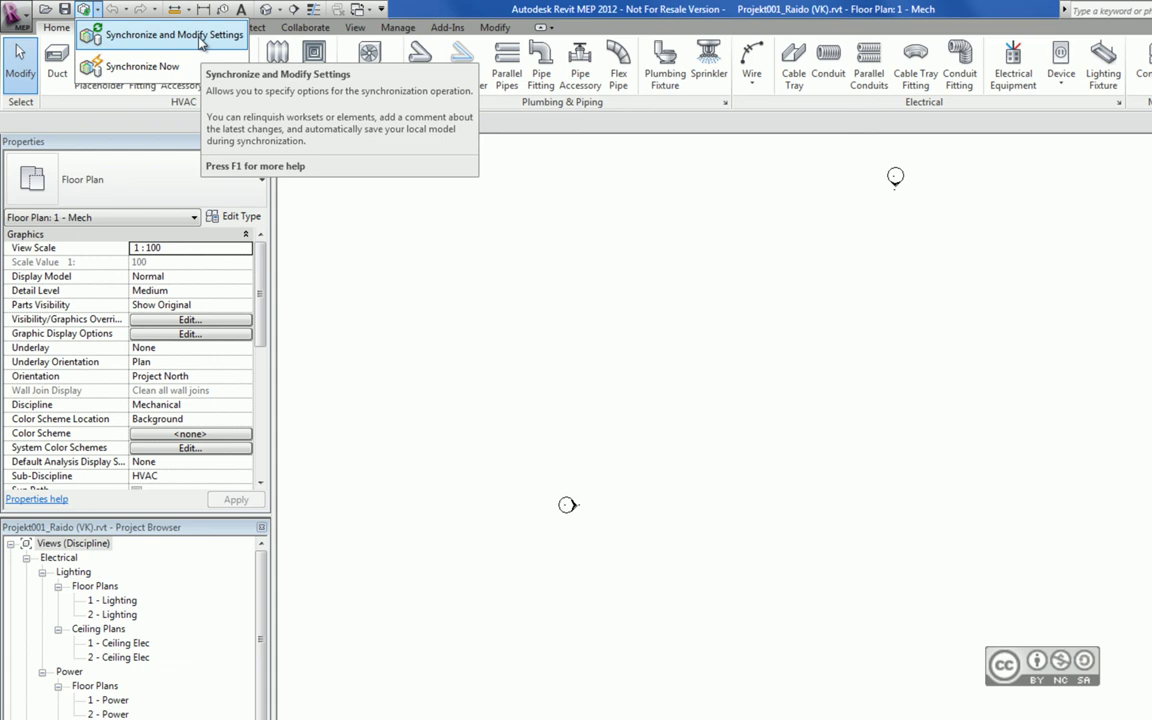
{"action": "left_click", "coordinate": [201, 42]}
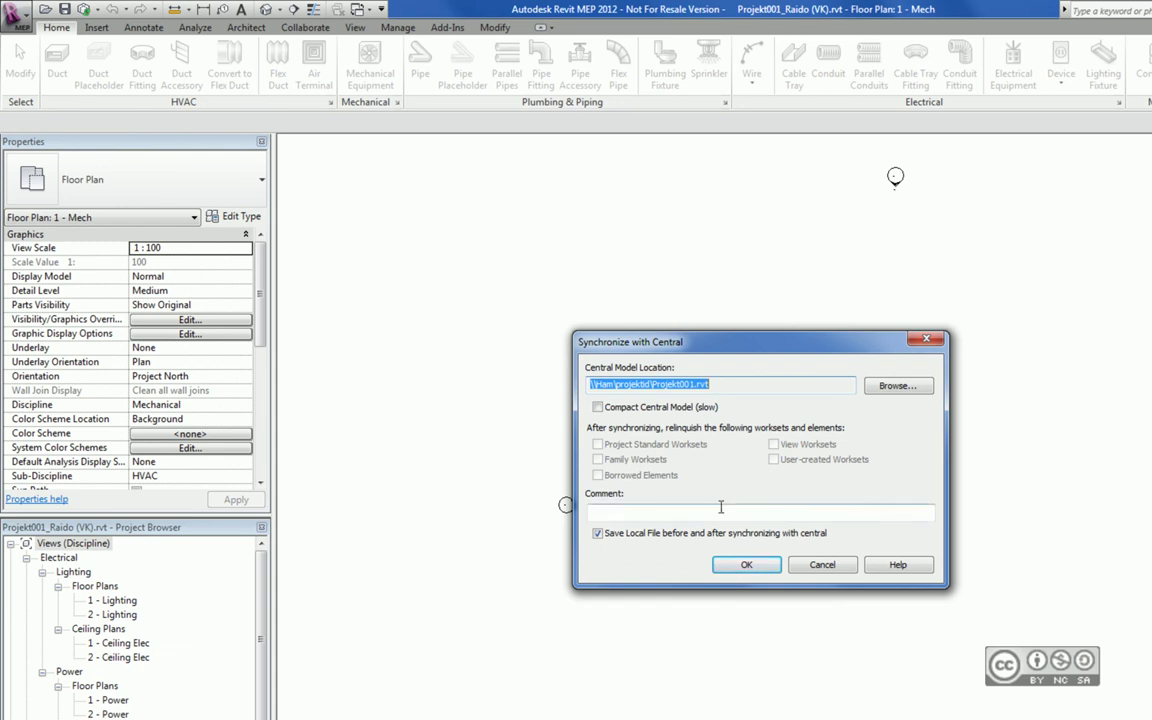
{"action": "left_click", "coordinate": [720, 507]}
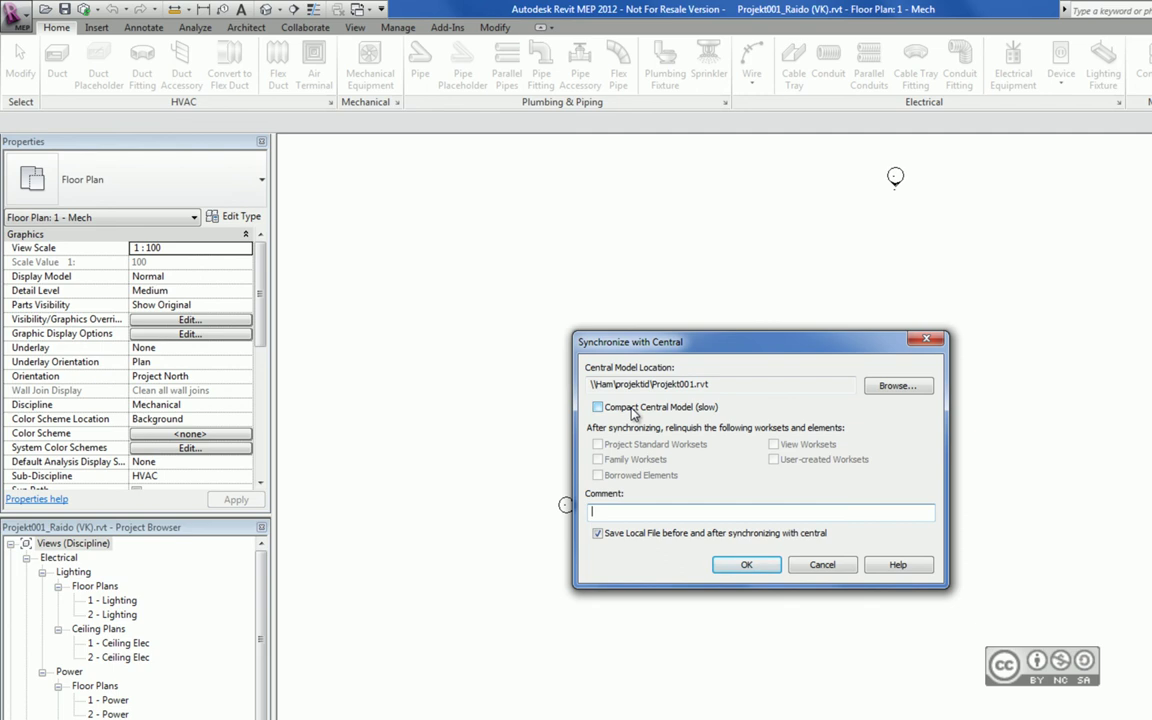
{"action": "key", "text": "Escape"}
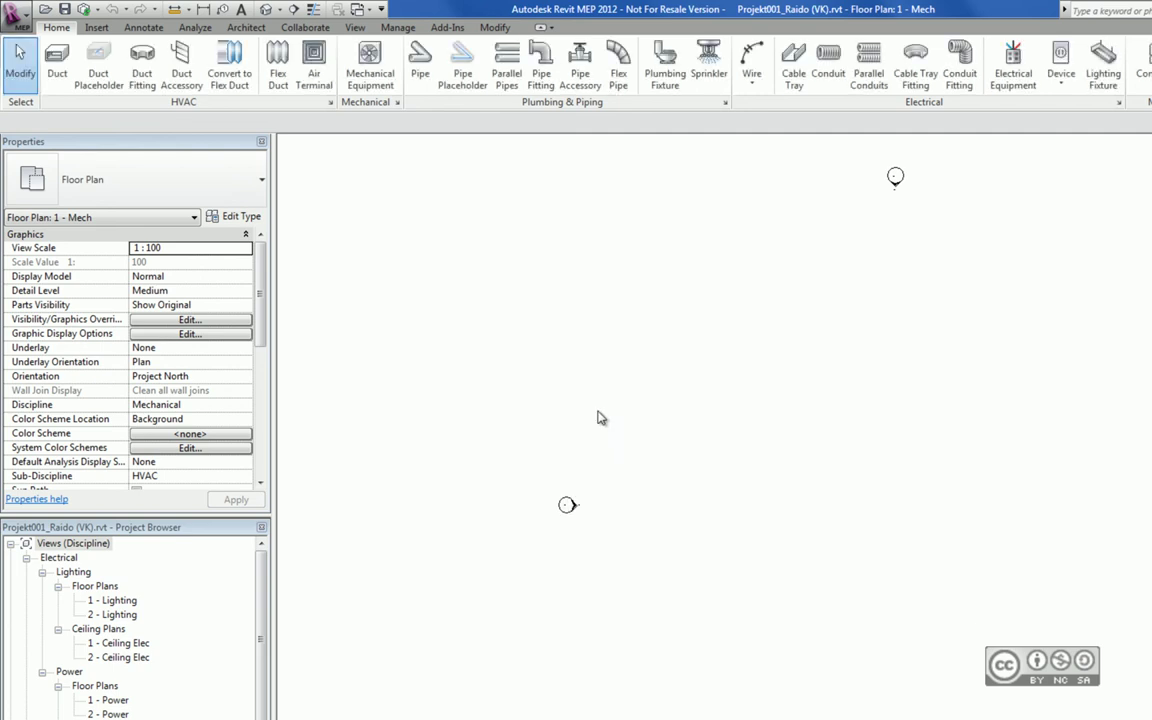
{"action": "left_click", "coordinate": [63, 12]}
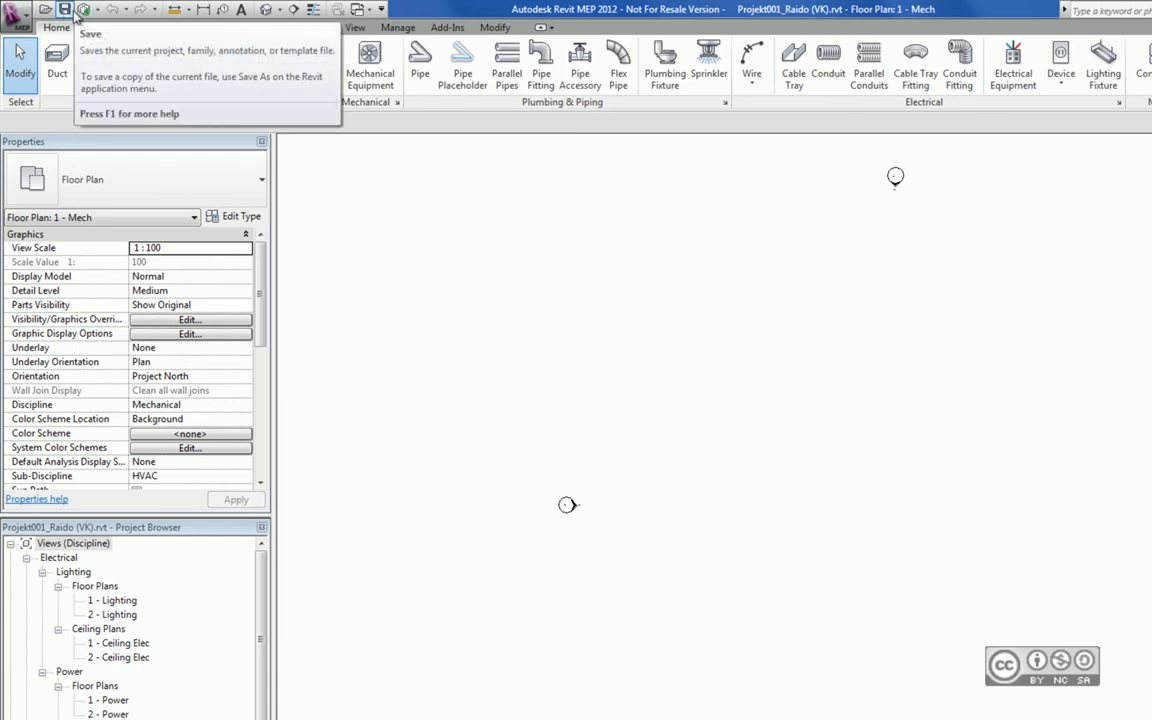
{"action": "left_click", "coordinate": [306, 28]}
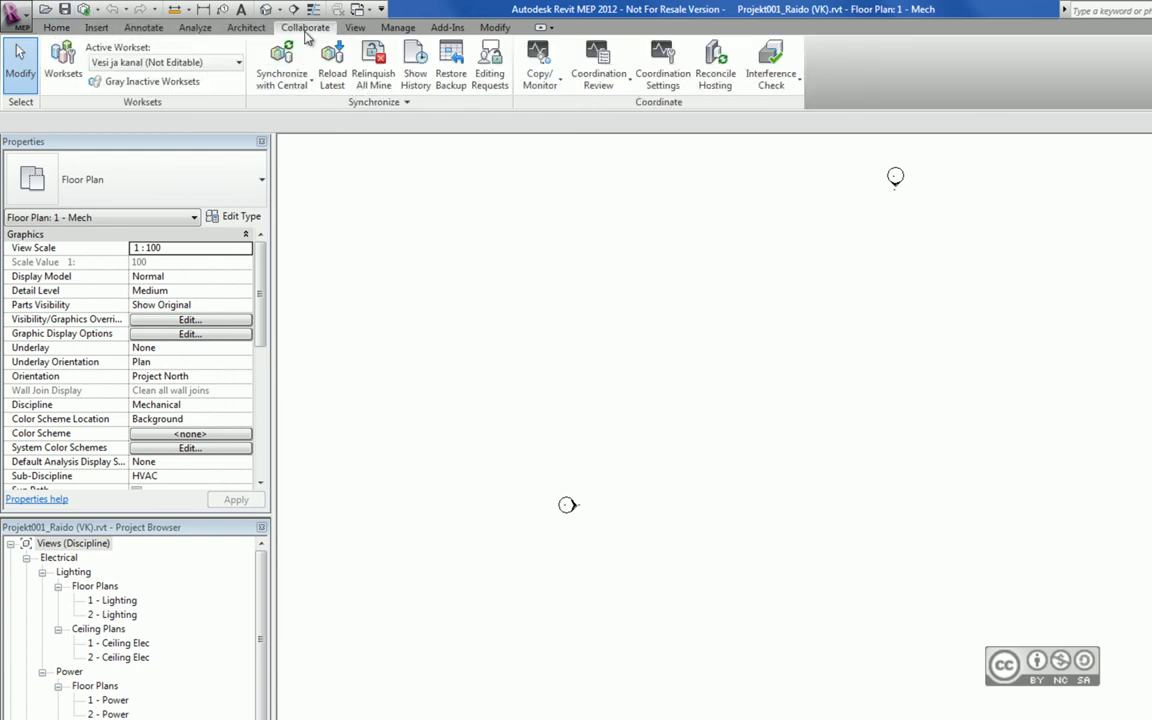
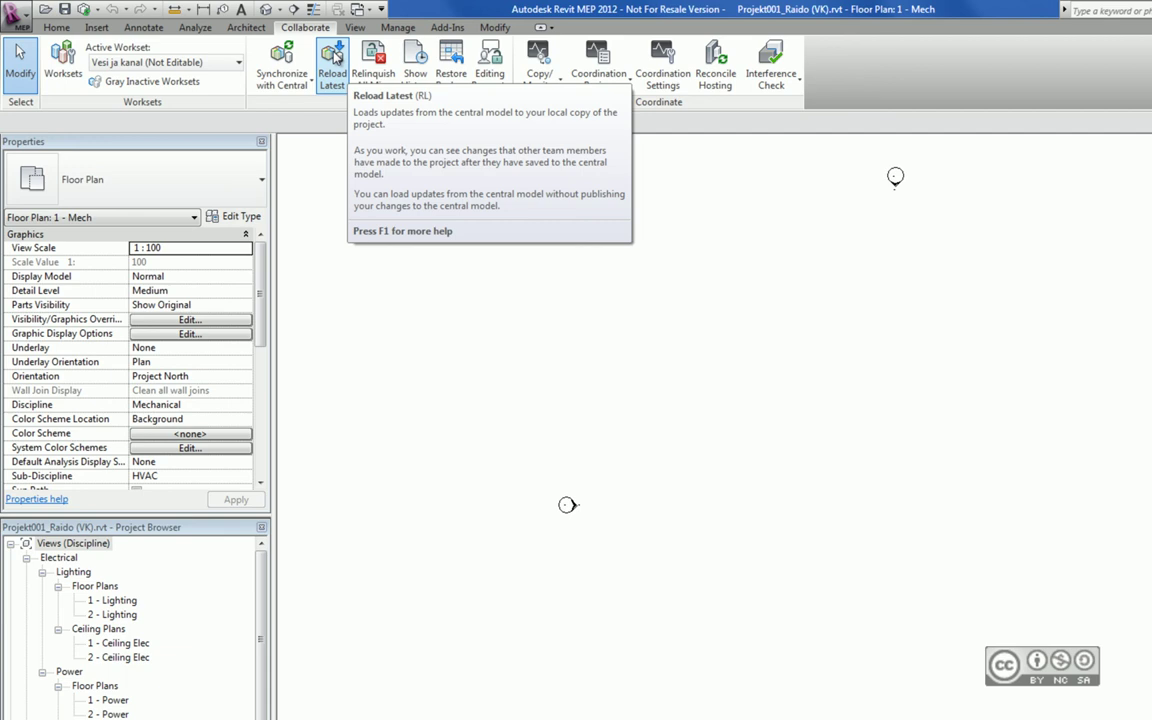
Attempt Reload Latest and closing the project, cancelling both without overwriting the local file.
{"action": "left_click", "coordinate": [335, 55]}
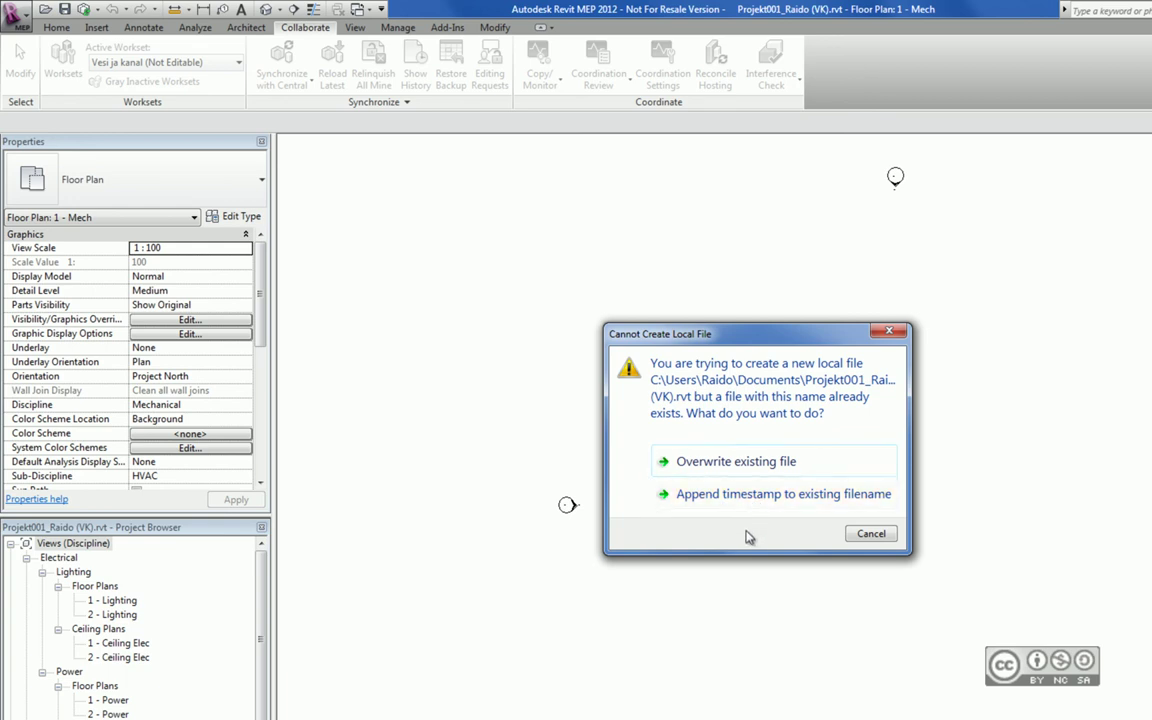
{"action": "left_click", "coordinate": [872, 535]}
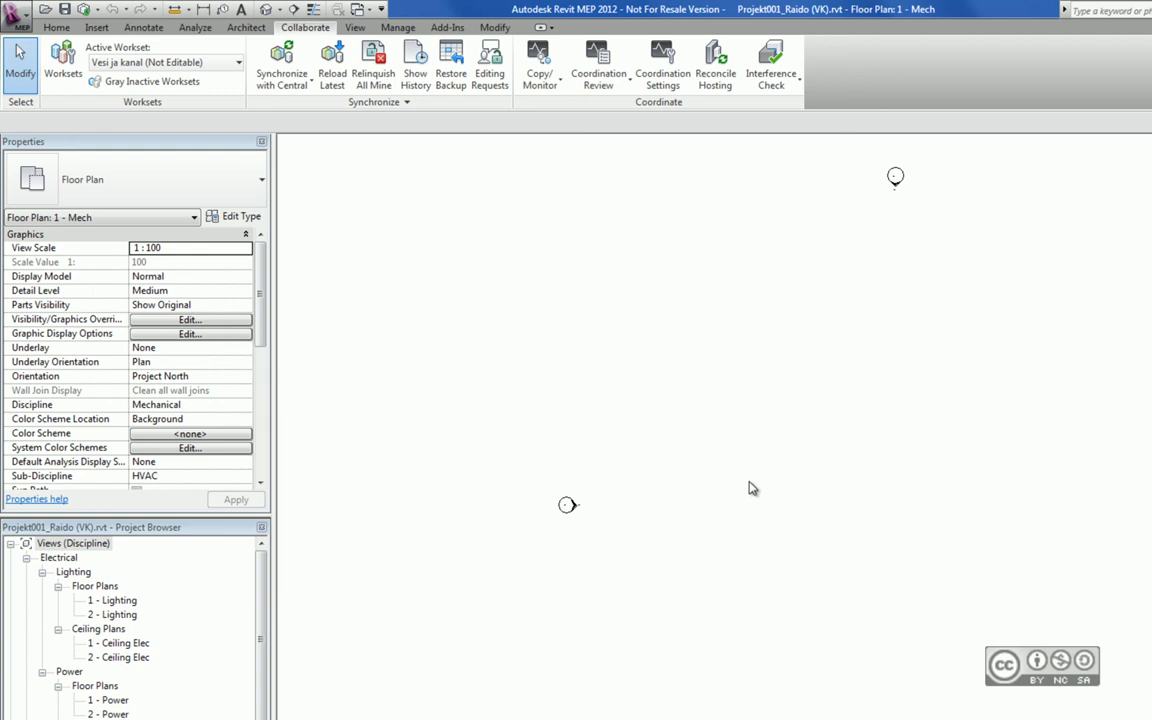
{"action": "key", "text": "ctrl+F4"}
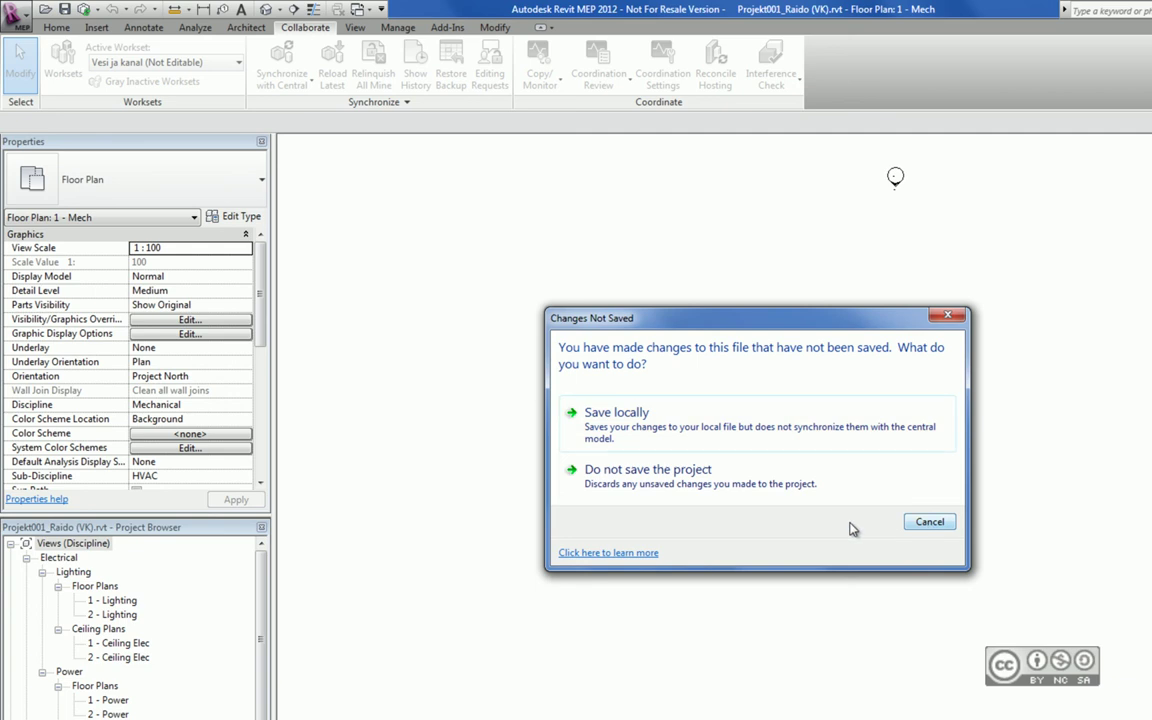
{"action": "left_click", "coordinate": [930, 522]}
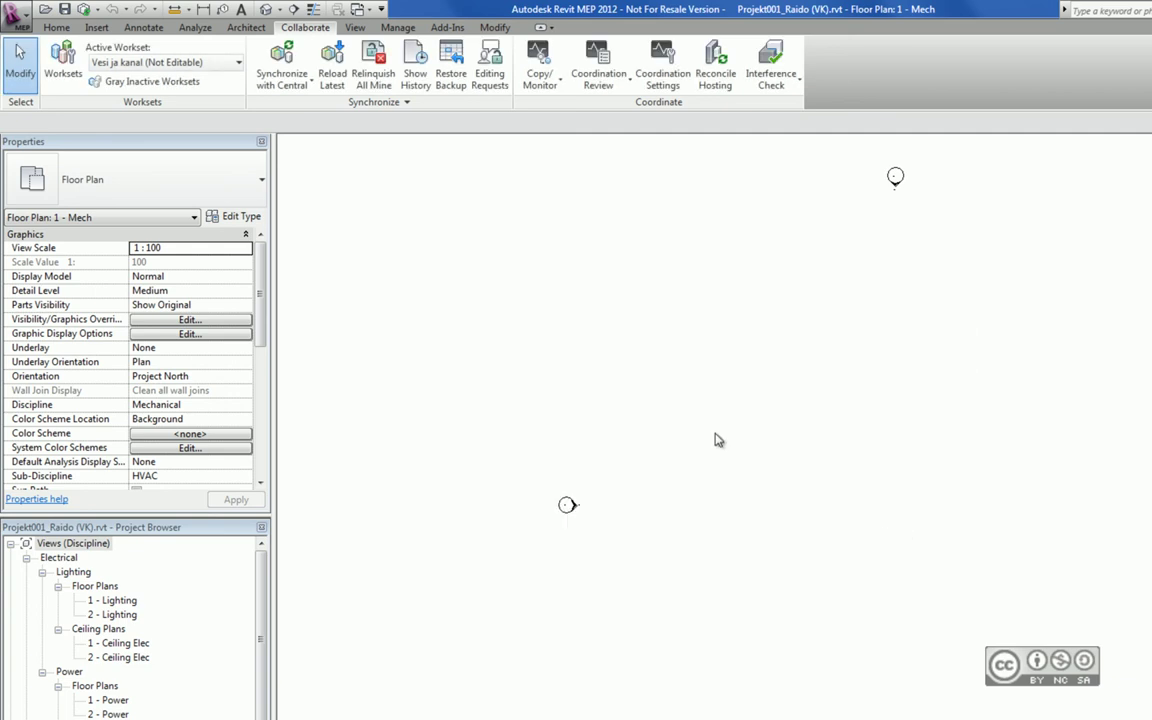
Cancel Synchronize and Modify Settings, then close the project saving changes locally.
{"action": "left_click", "coordinate": [282, 80]}
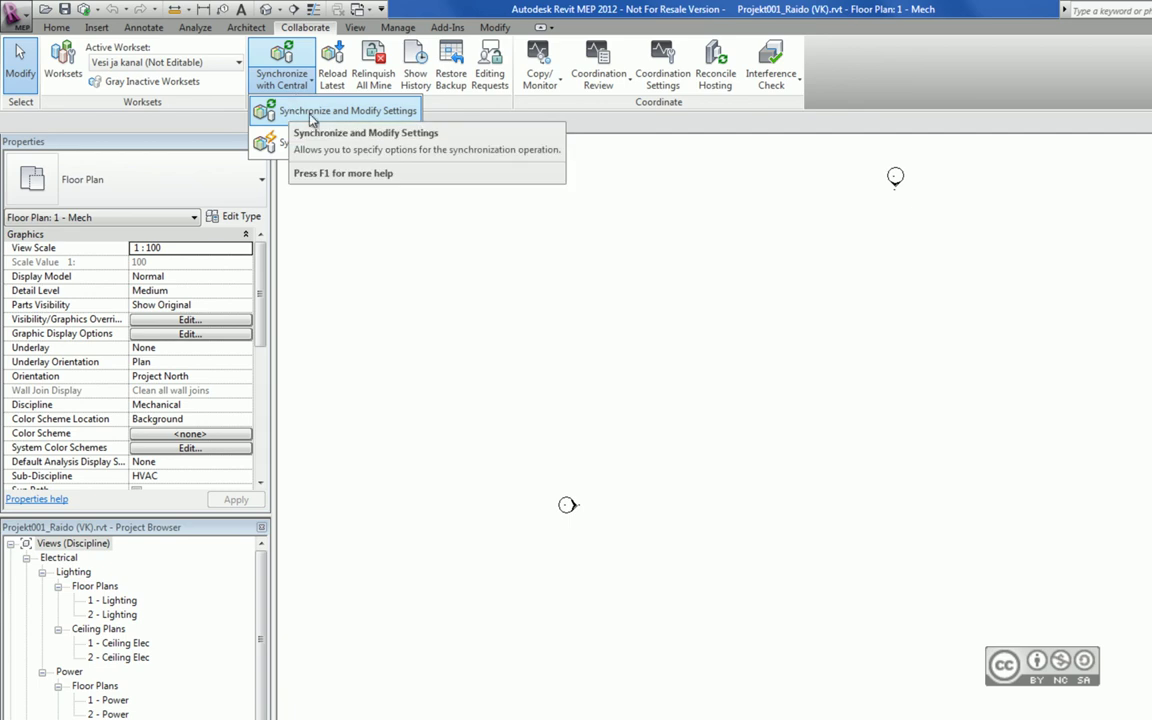
{"action": "left_click", "coordinate": [362, 122]}
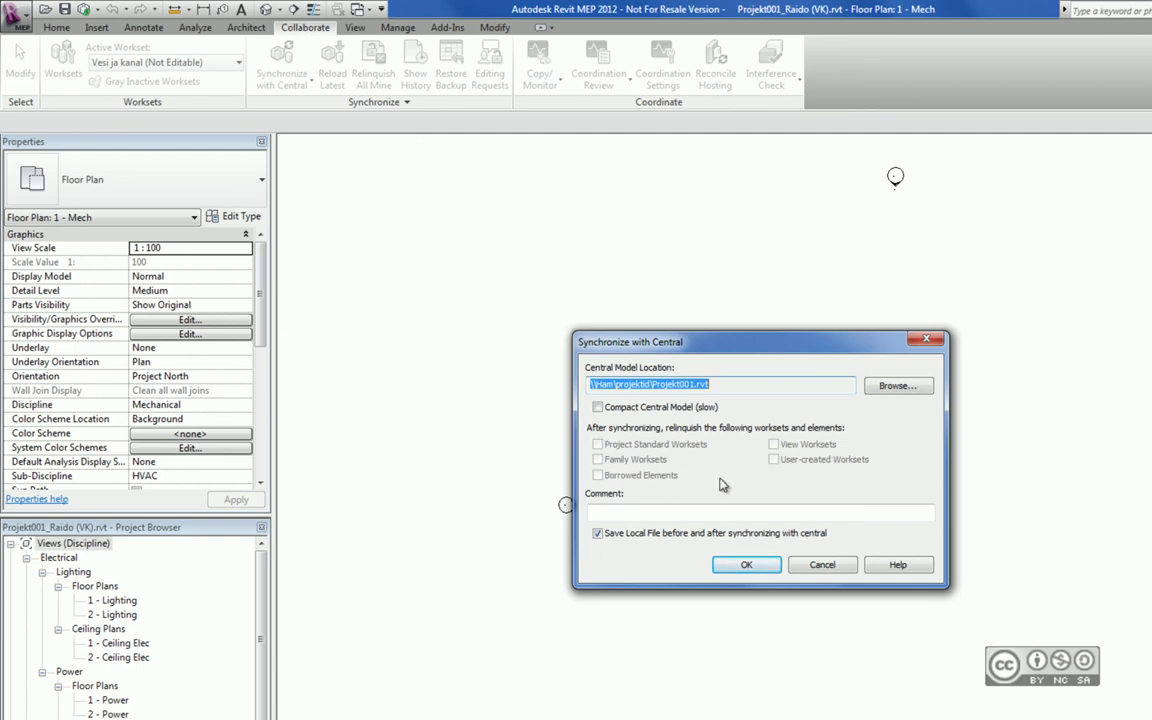
{"action": "left_click", "coordinate": [822, 566]}
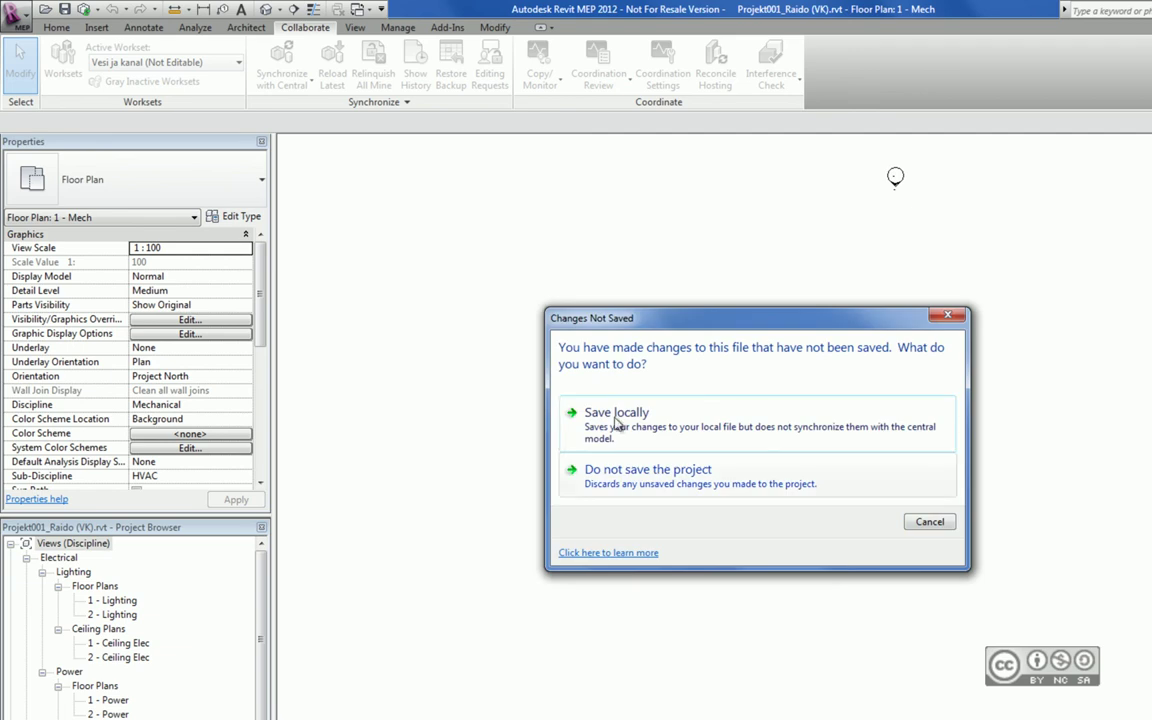
{"action": "left_click", "coordinate": [616, 413]}
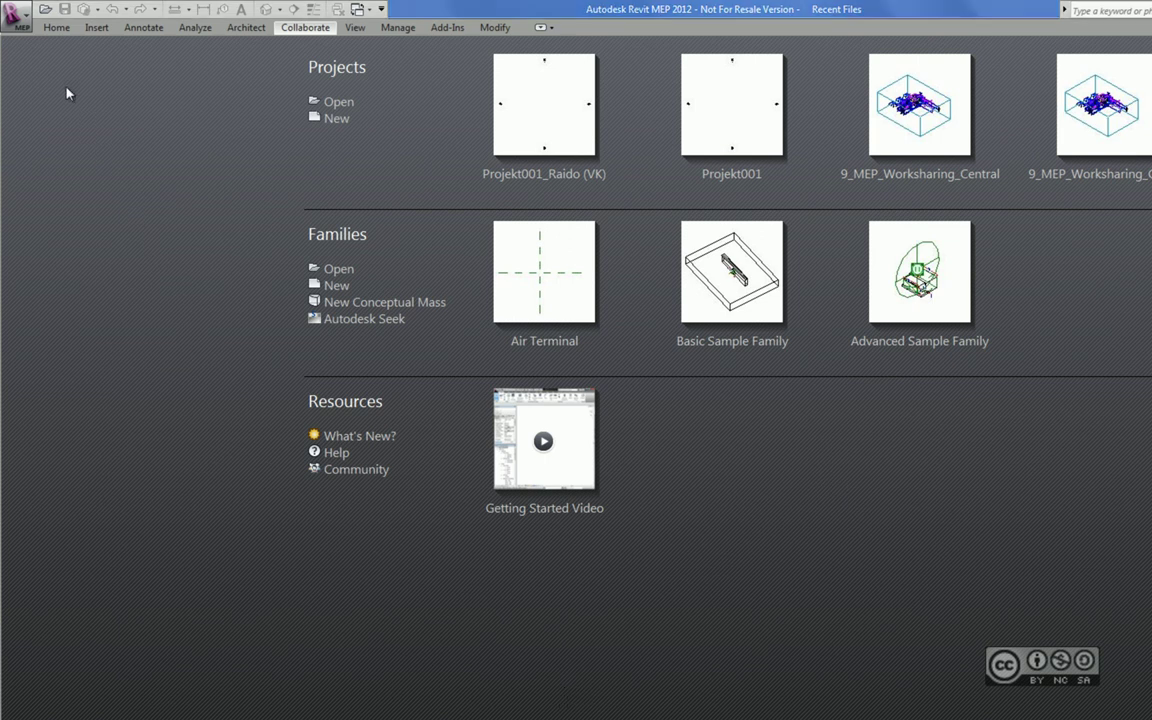
Open the Projekt001_Raido (VK).rvt project file.
{"action": "left_click", "coordinate": [45, 10]}
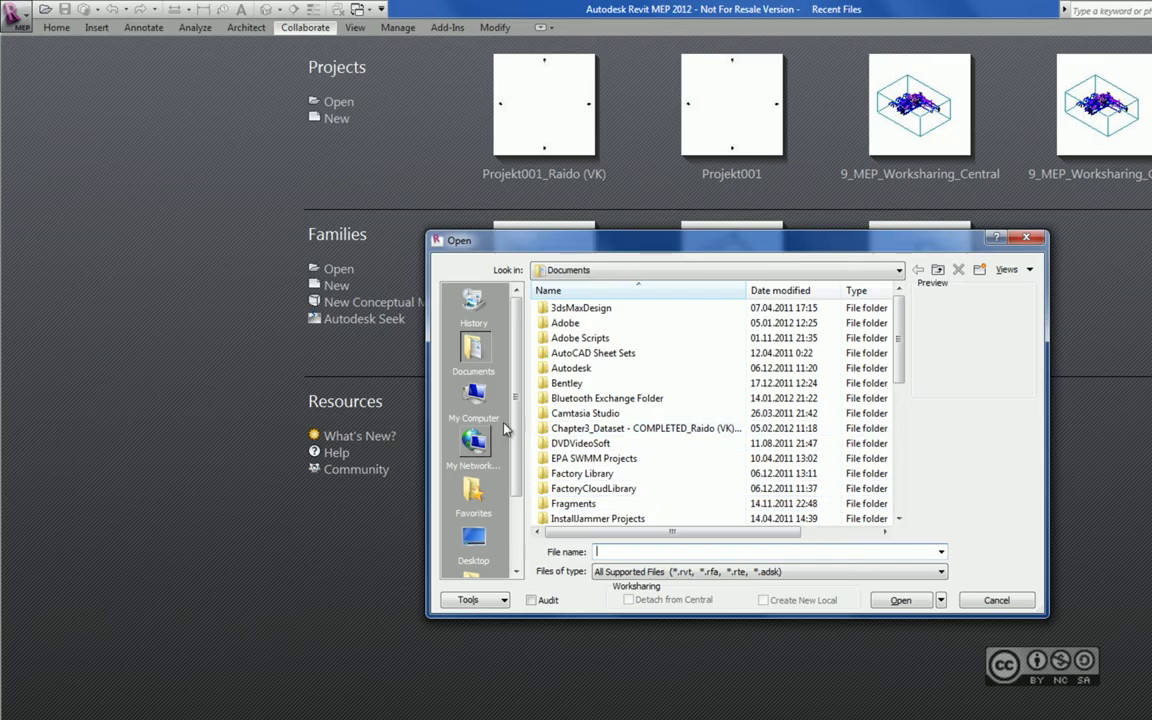
{"action": "scroll", "coordinate": [700, 450], "scroll_direction": "down", "scroll_amount": 5}
{"action": "double_click", "coordinate": [600, 507]}
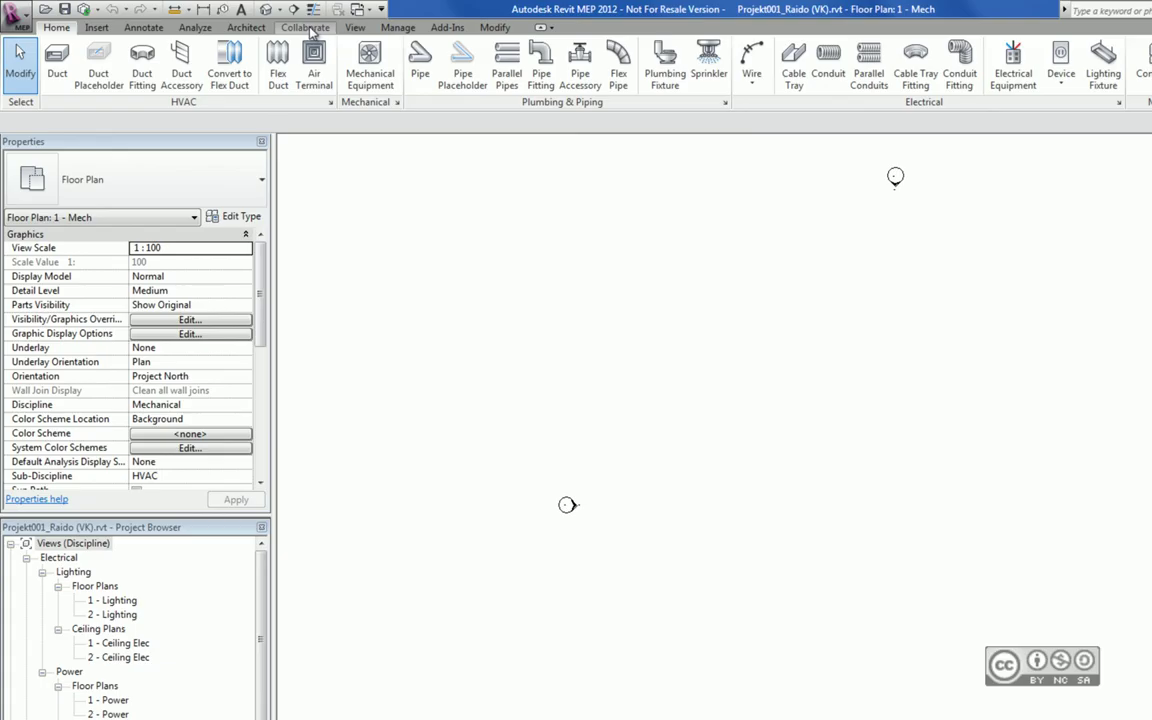
In the Worksets dialog, set Vesi ja kanal Editable to Yes and confirm.
{"action": "left_click", "coordinate": [305, 28]}
{"action": "left_click", "coordinate": [61, 58]}
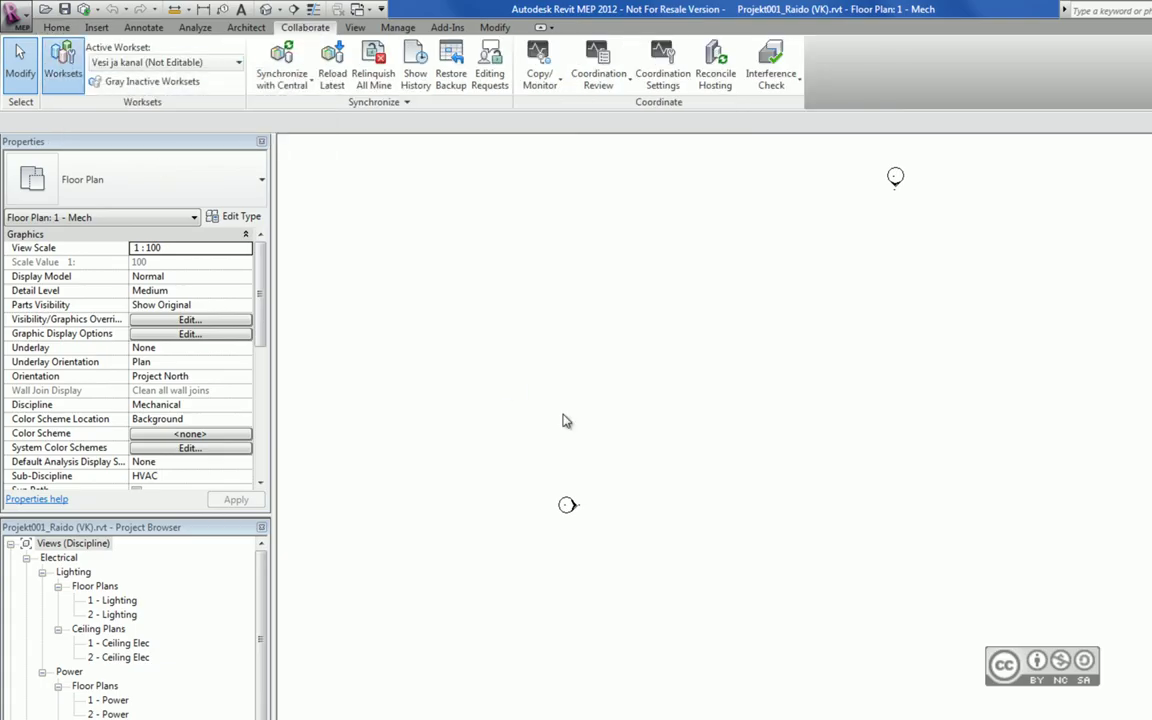
{"action": "left_click", "coordinate": [637, 388]}
{"action": "left_click", "coordinate": [614, 400]}
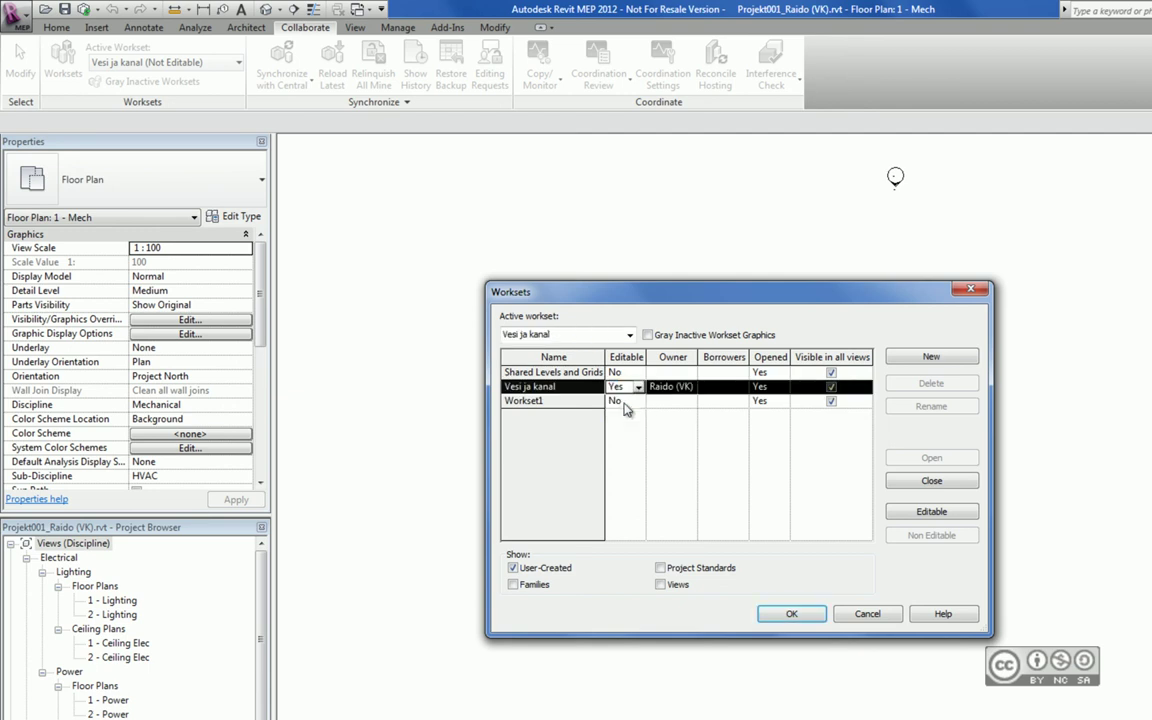
{"action": "left_click", "coordinate": [792, 615]}
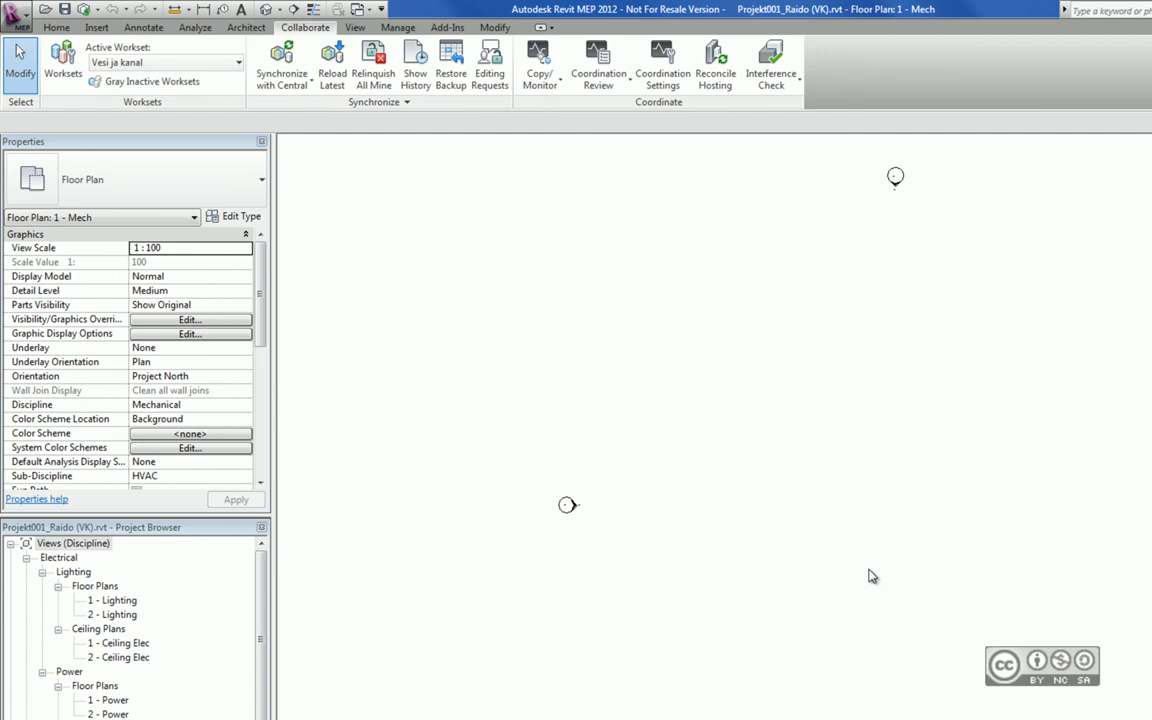
Start closing the project with Save locally, then cancel saving to the local file.
{"action": "key", "text": "alt+F4"}
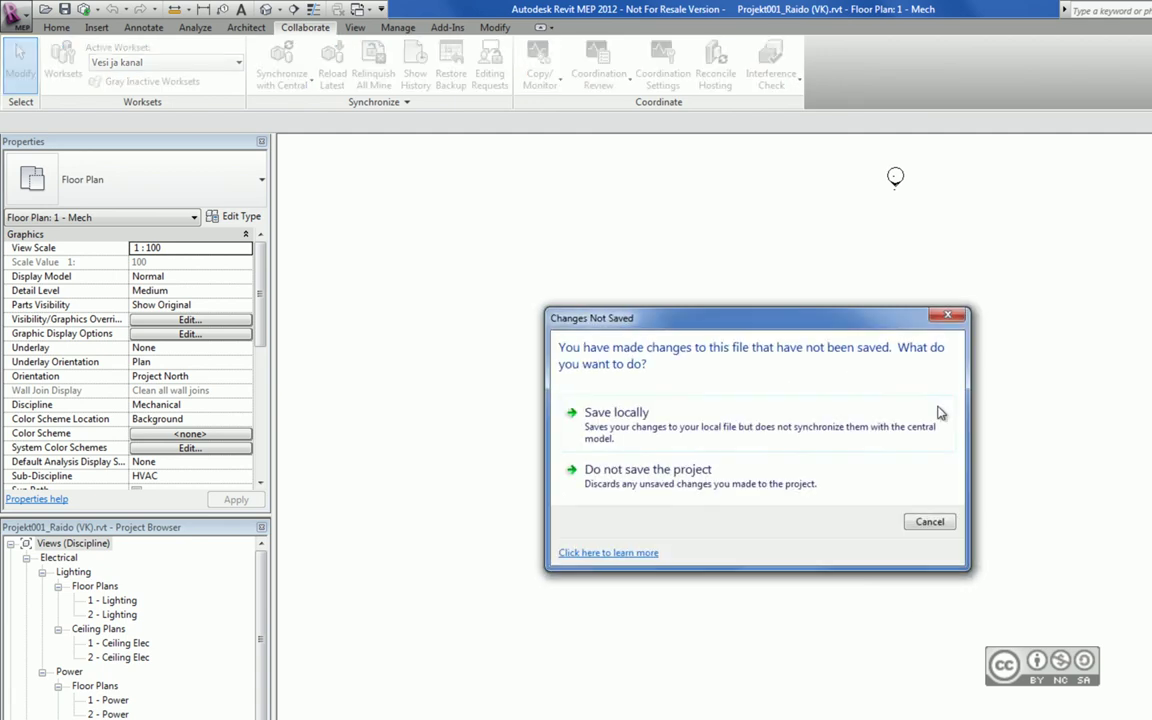
{"action": "left_click", "coordinate": [668, 430]}
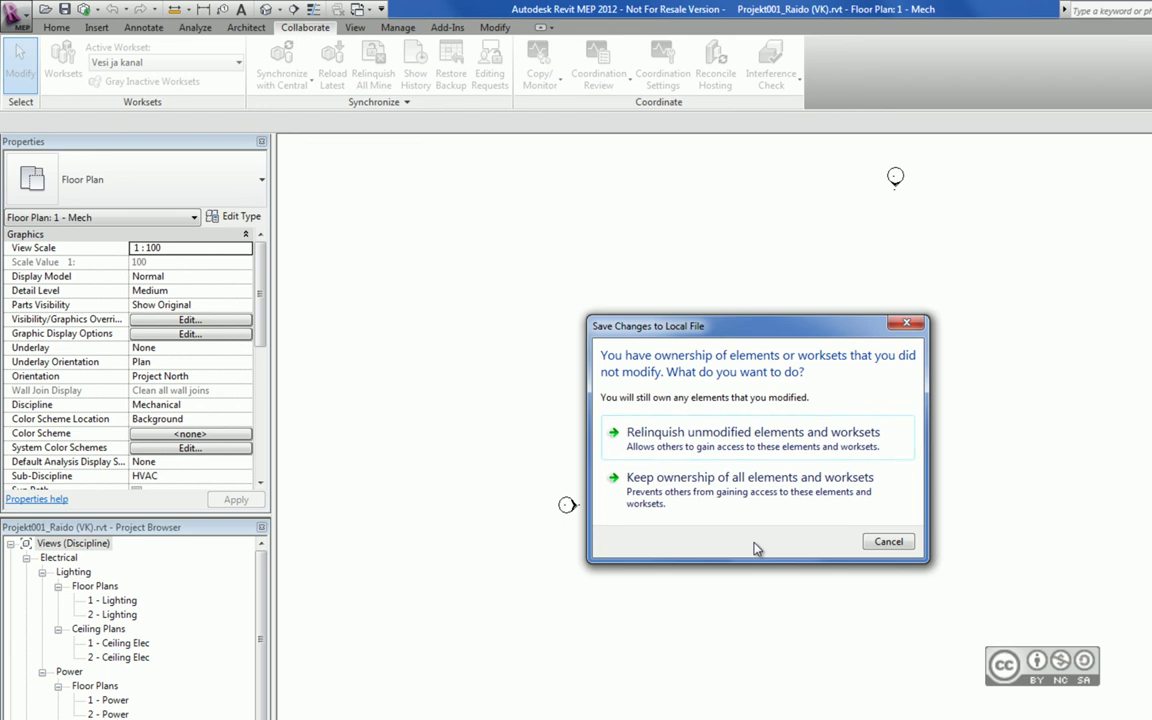
{"action": "left_click", "coordinate": [908, 548]}
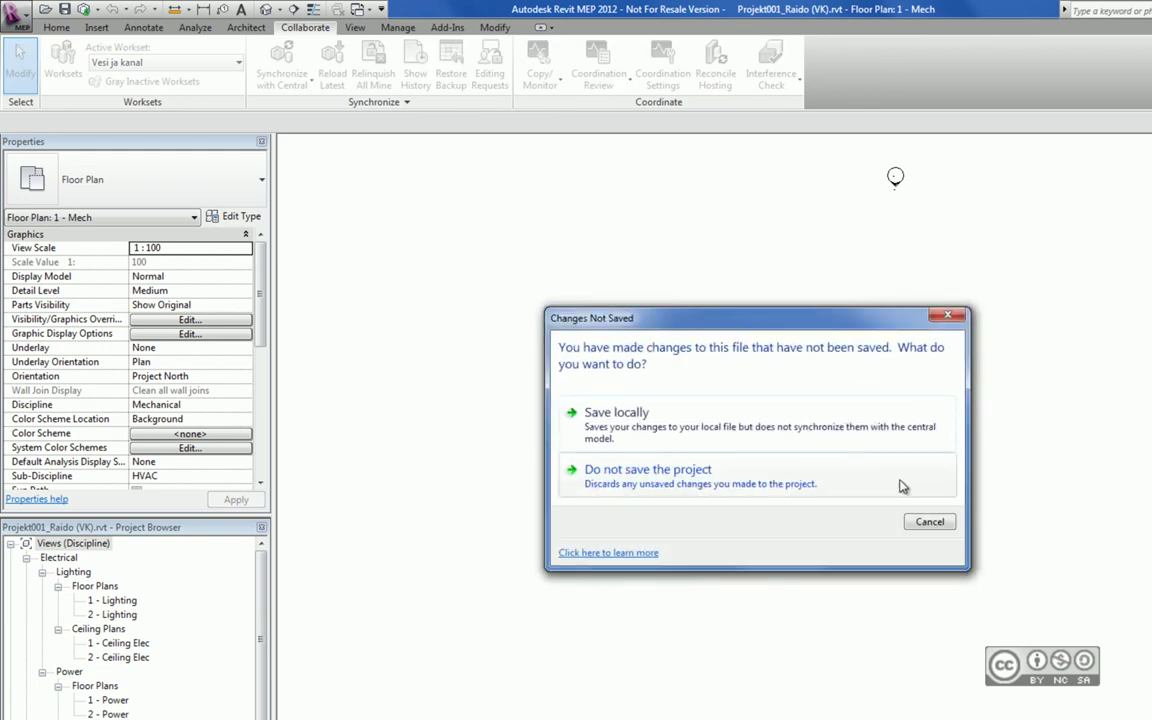
Choose Do not save, then cancel closing so the project stays open.
{"action": "left_click", "coordinate": [646, 483]}
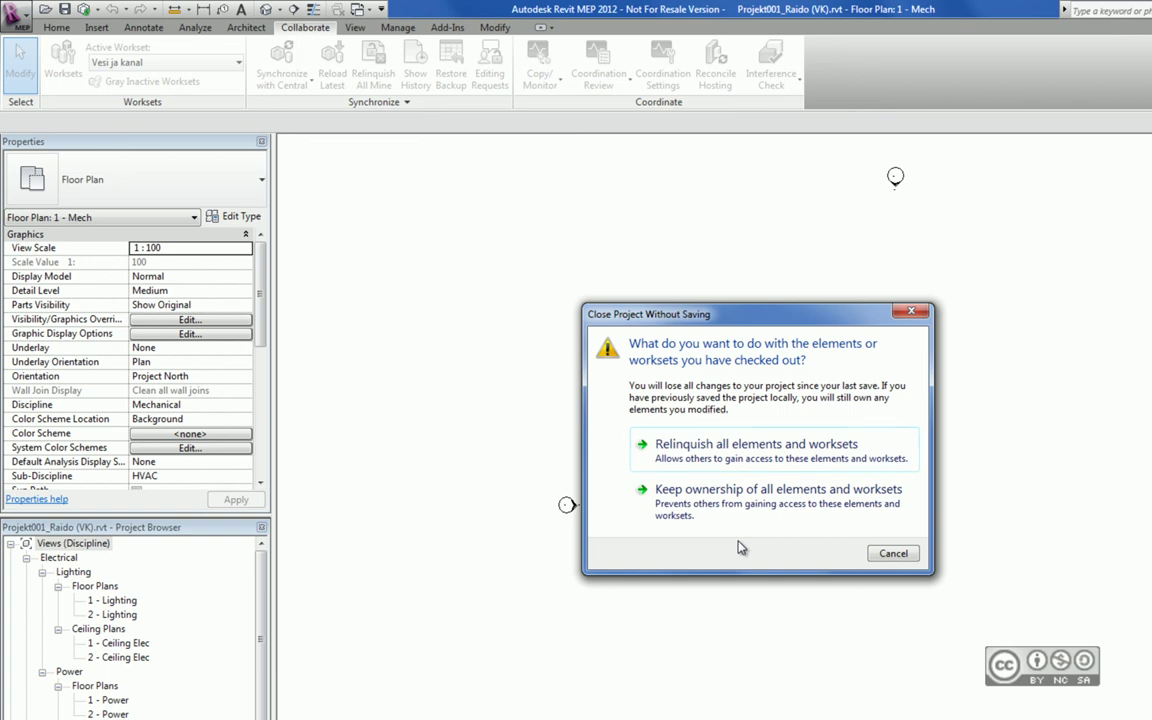
{"action": "key", "text": "Escape"}
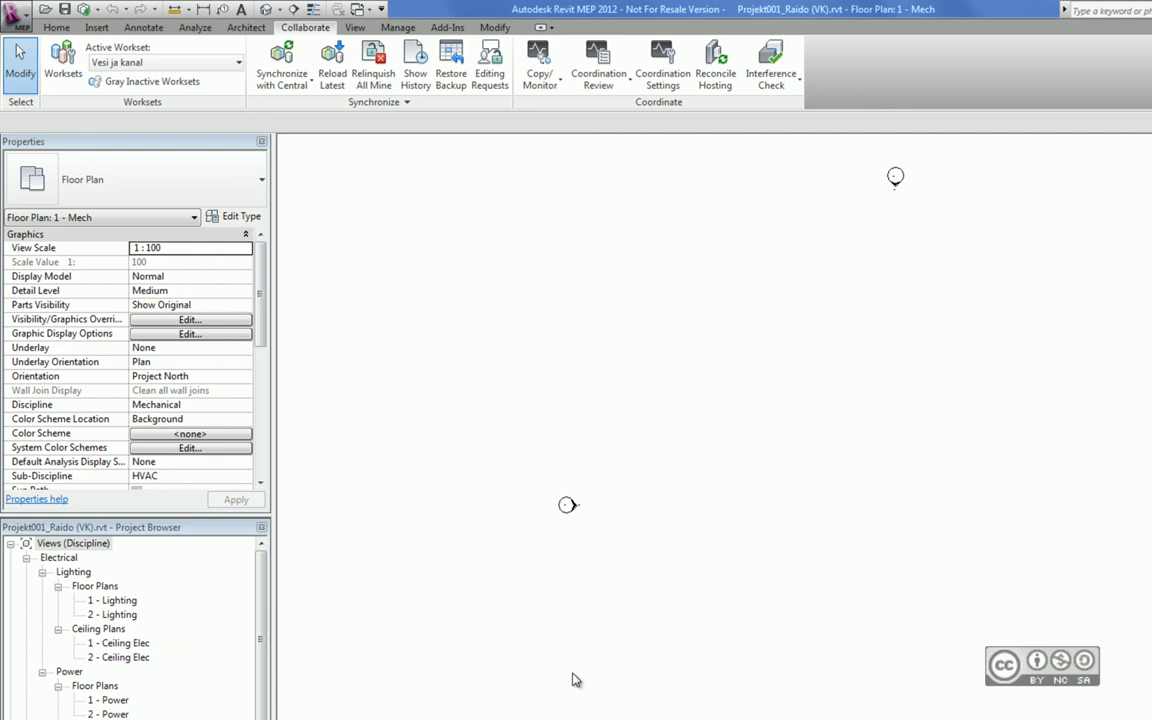
{"action": "left_click", "coordinate": [63, 62]}
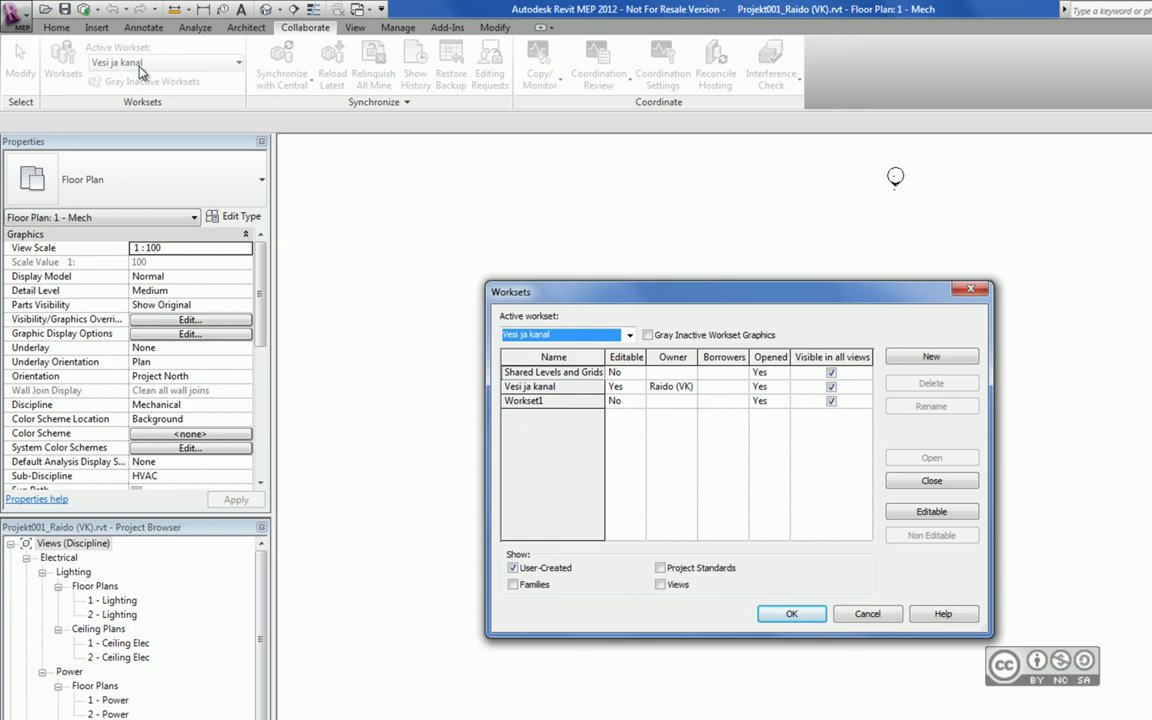
{"action": "left_click", "coordinate": [511, 386]}
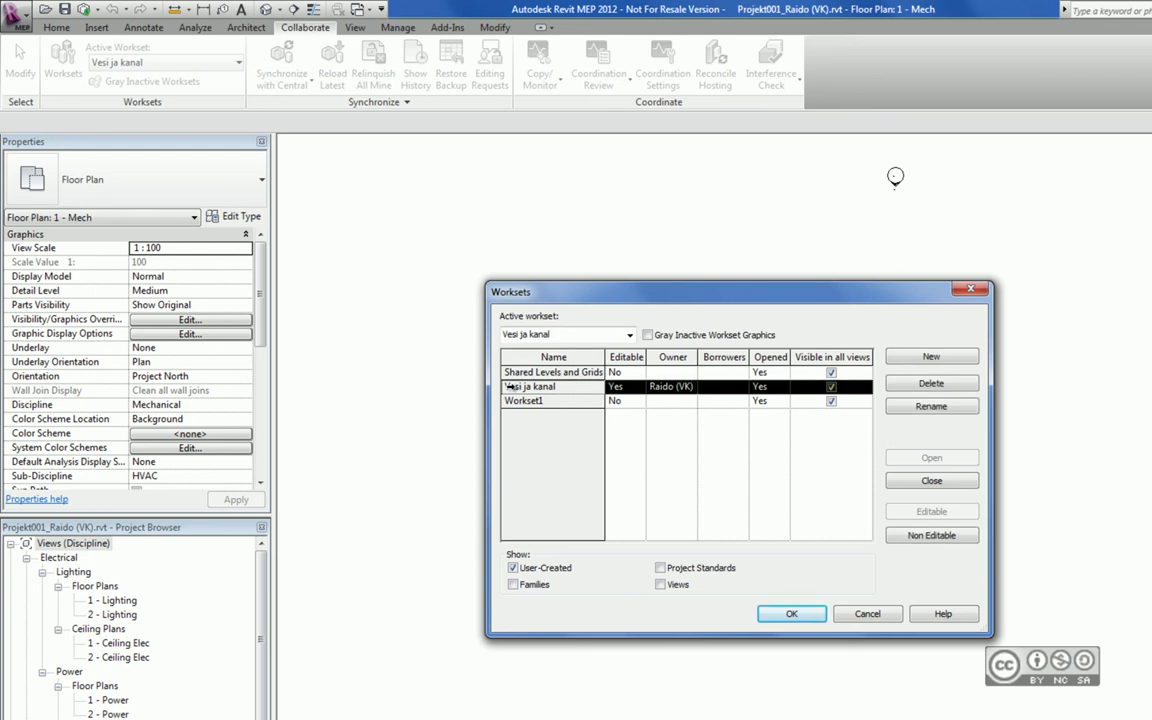
{"action": "left_click", "coordinate": [592, 341]}
{"action": "left_click", "coordinate": [592, 341]}
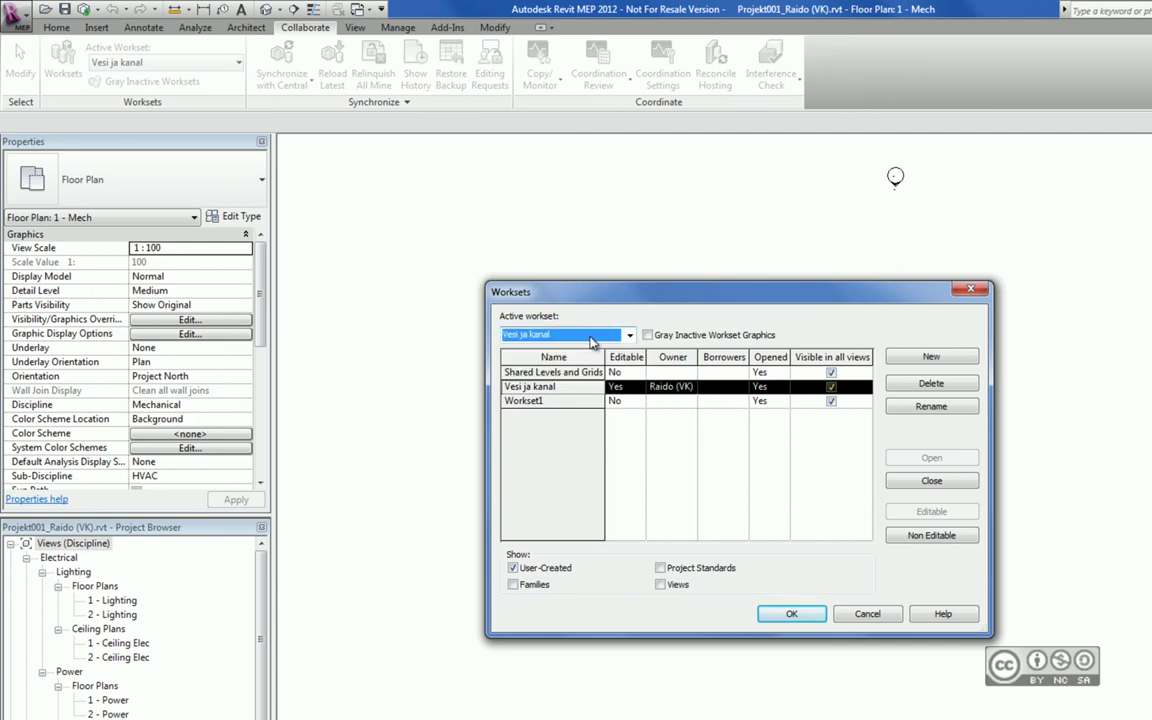
{"action": "left_click", "coordinate": [857, 615]}
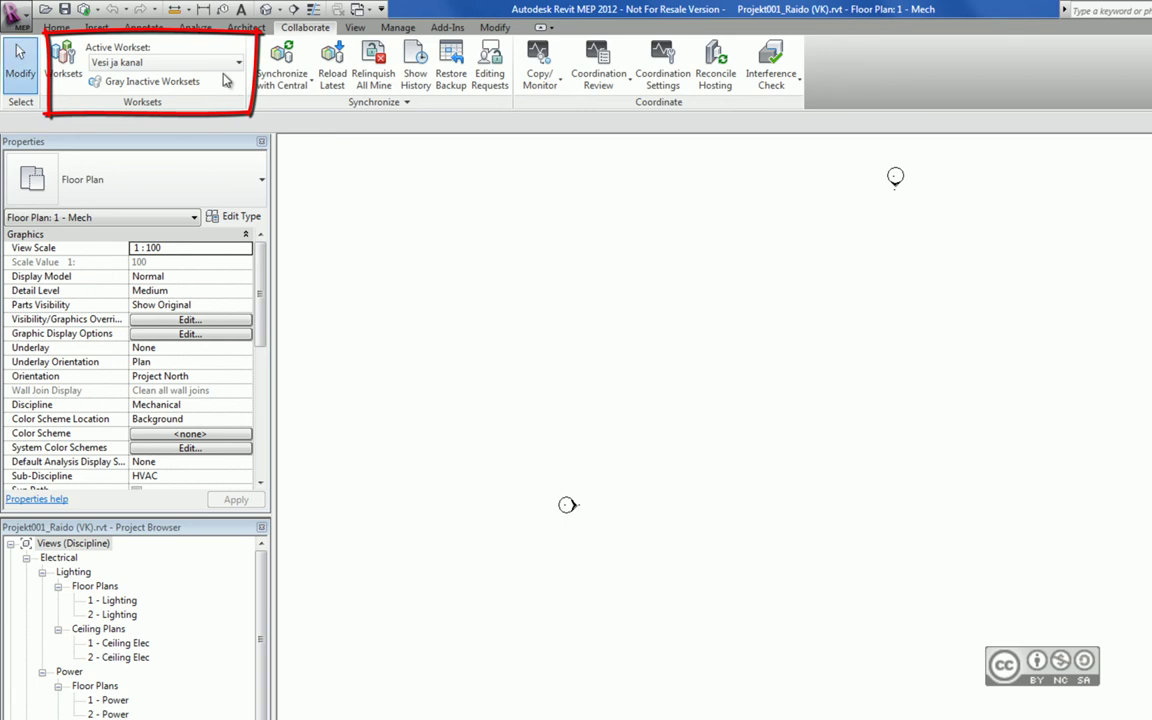
Keep Vesi ja kanal as the active workset and open the Worksets dialog to check ownership.
{"action": "left_click", "coordinate": [189, 64]}
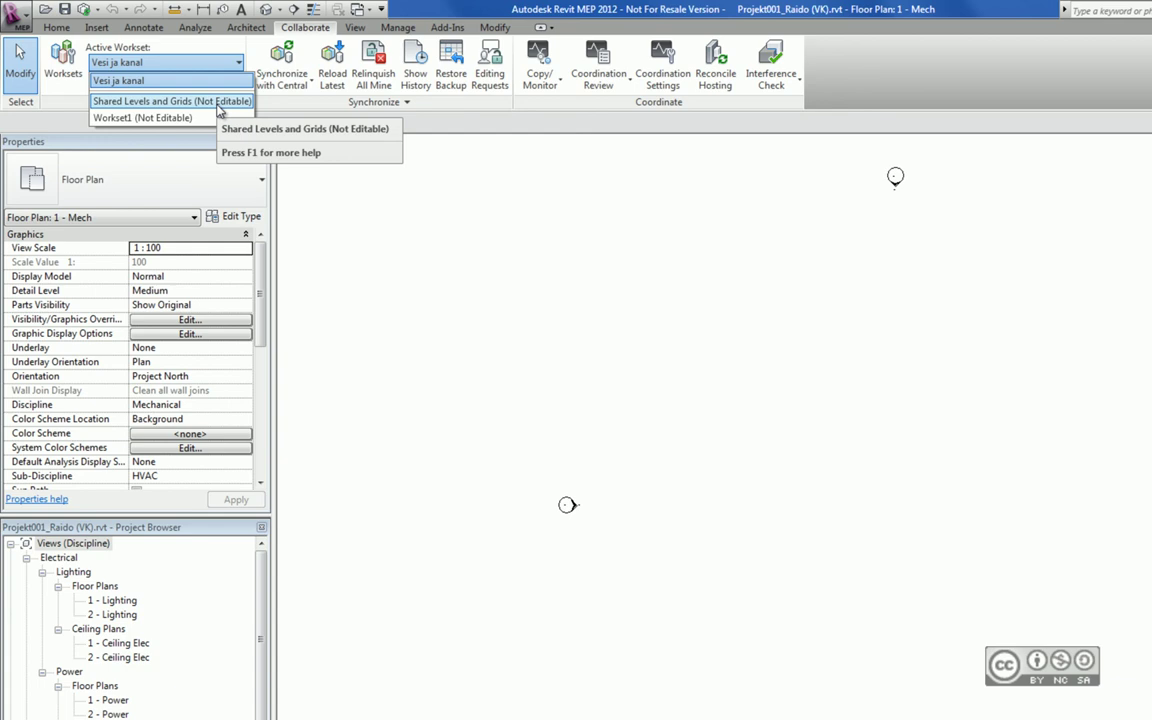
{"action": "left_click", "coordinate": [396, 187]}
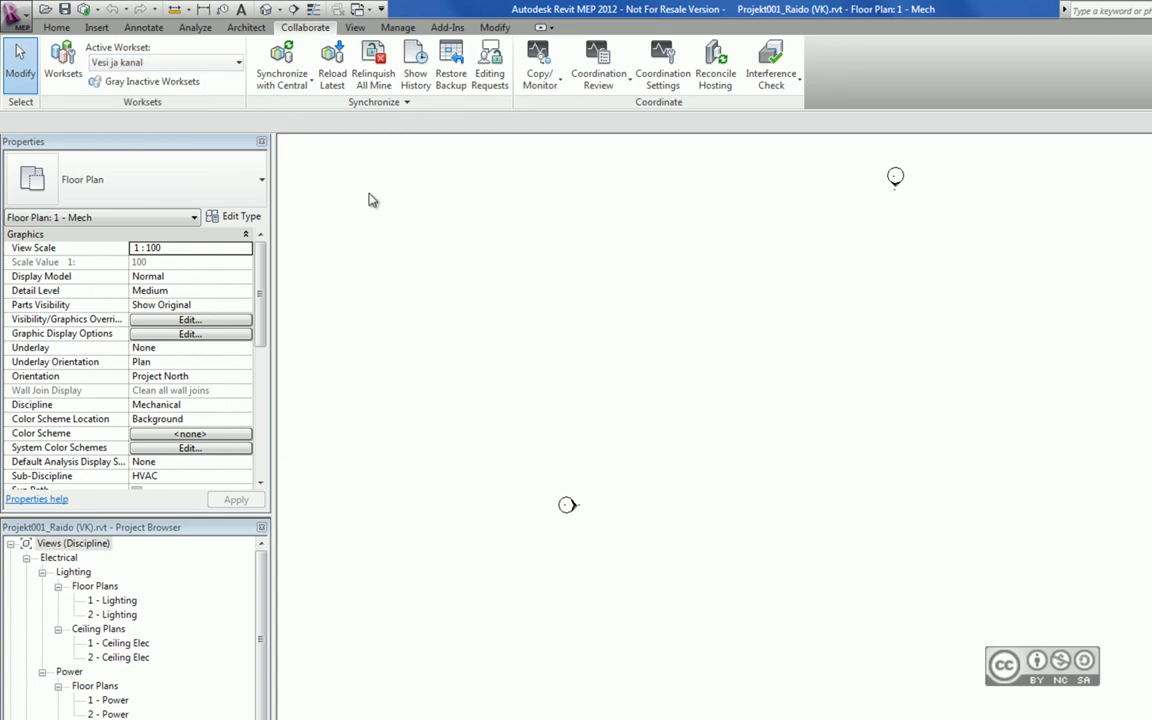
{"action": "left_click", "coordinate": [246, 28]}
{"action": "left_click", "coordinate": [309, 33]}
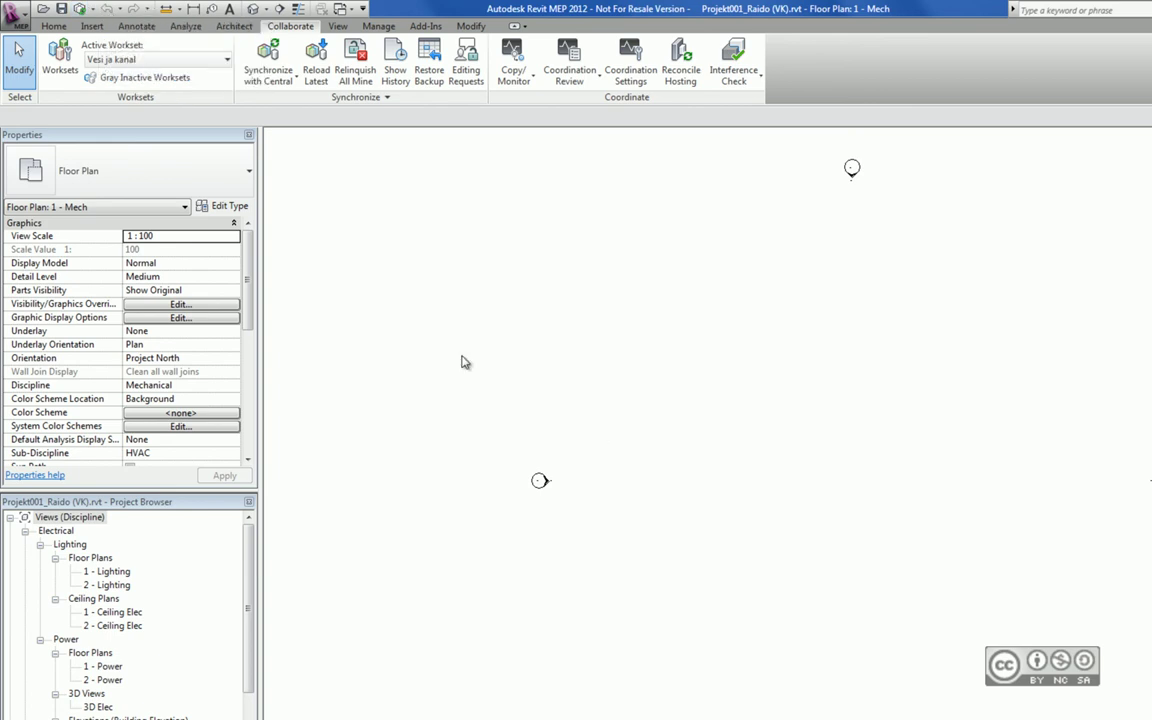
{"action": "left_click", "coordinate": [62, 52]}
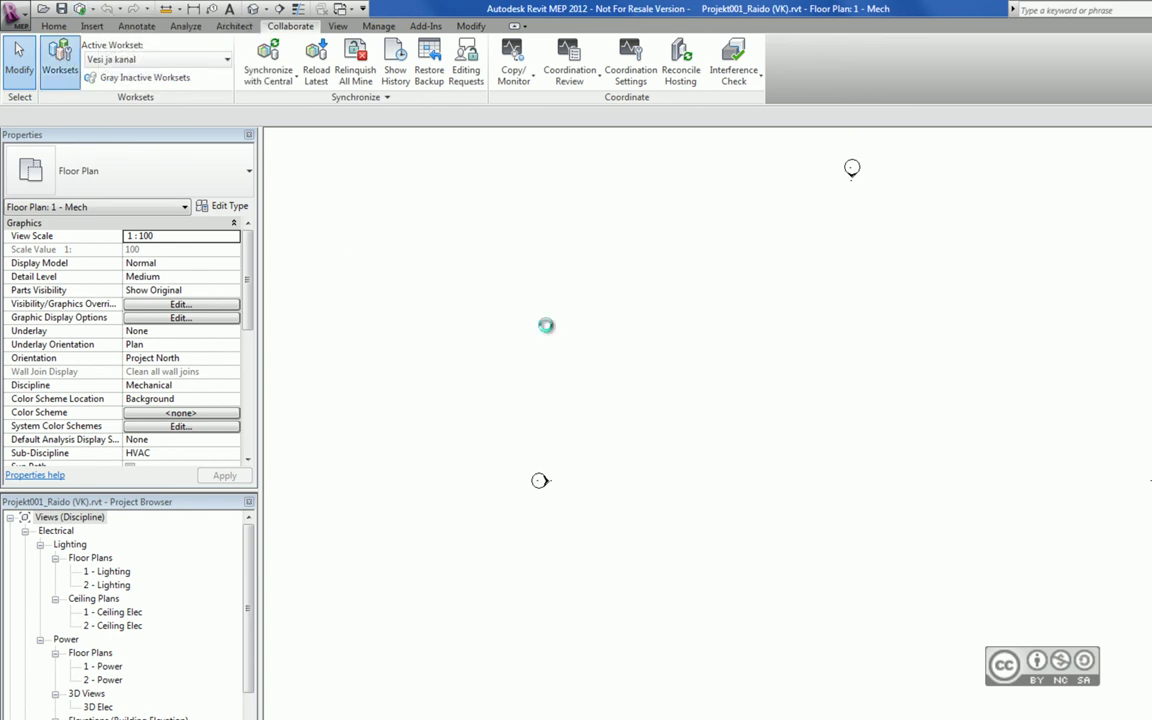